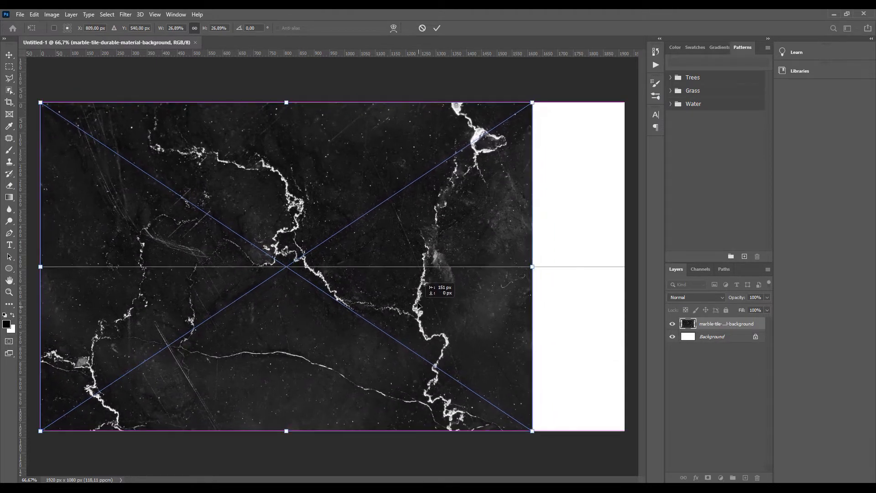
- Scale the placed marble image to about 32.32% so it covers the whole canvas, and apply the transform
key("space")
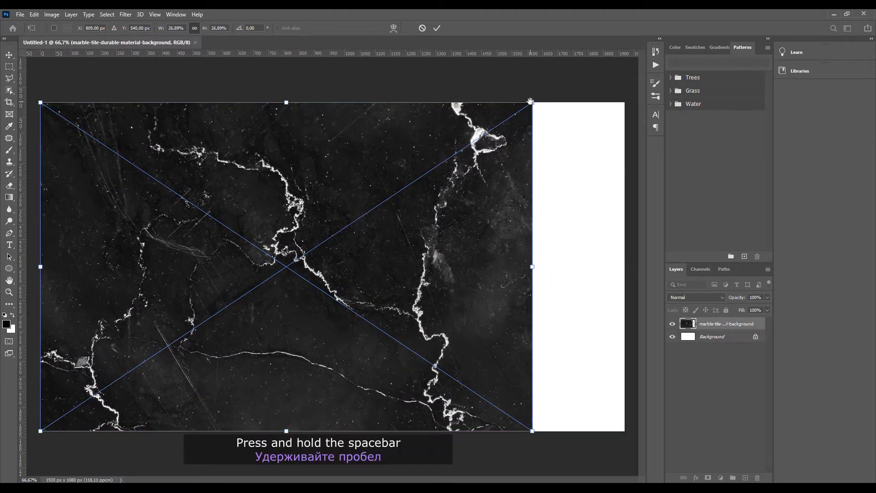
left_click_drag(525, 104, 639, 60)
left_click_drag(477, 179, 478, 231)
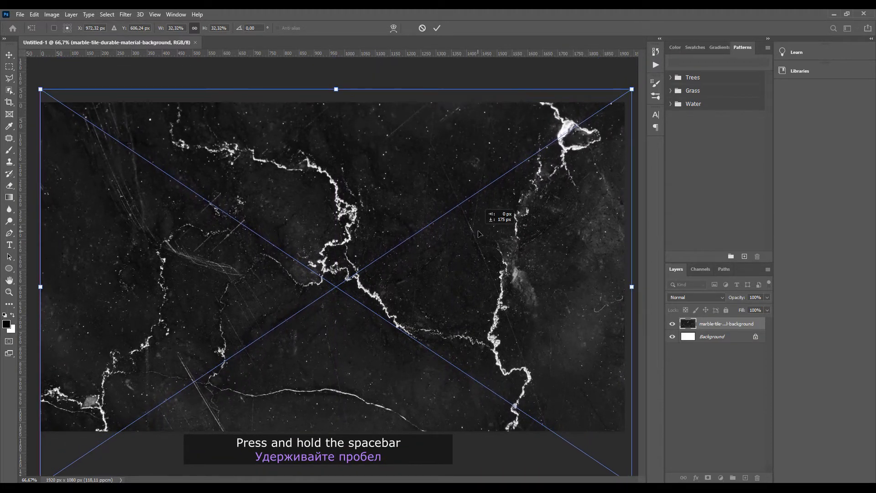
left_click(436, 29)
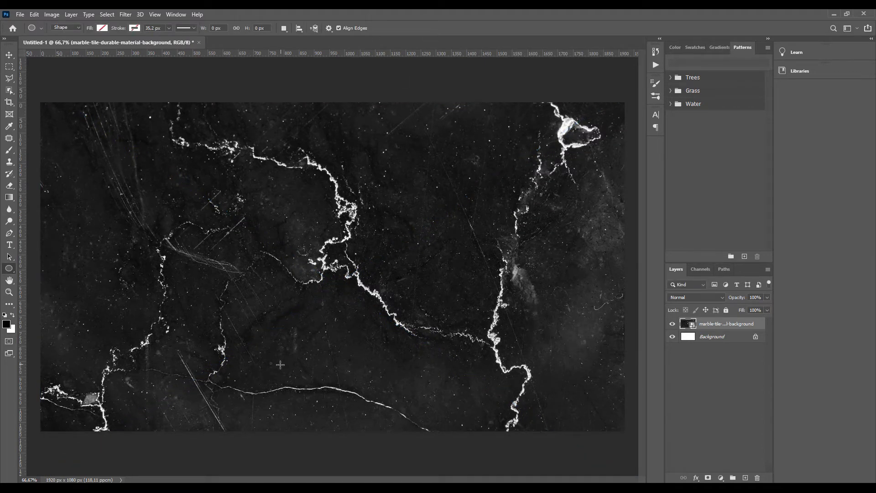
- Open white-round-empty-plate-dark-surface.jpg as a separate document and duplicate its Background layer
key("alt+Tab")
left_click_drag(453, 160, 229, 43)
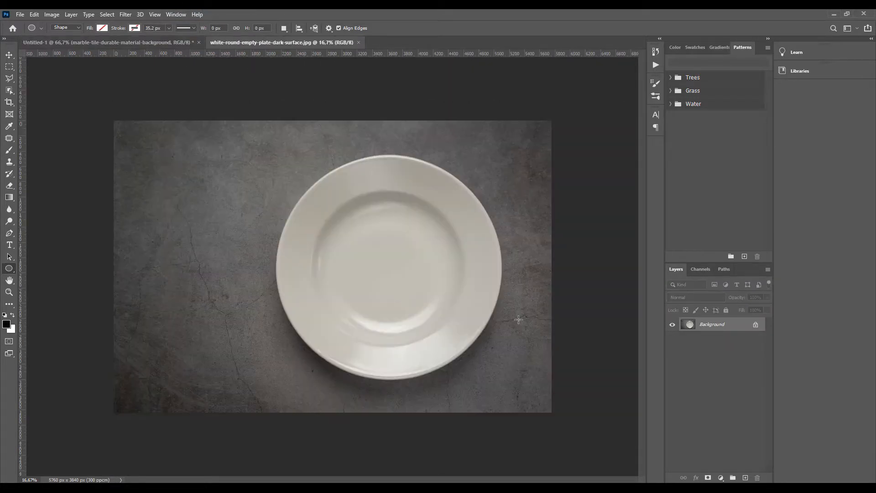
key("ctrl+j")
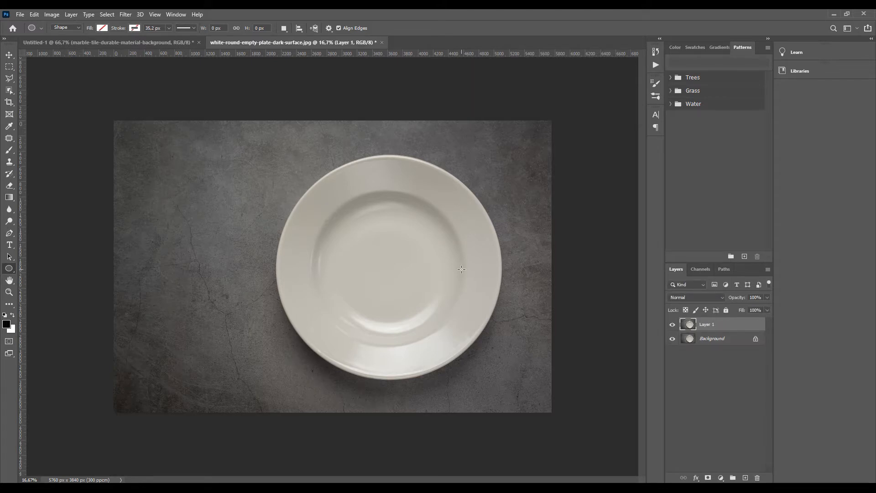
- Draw an ellipse shape and scale it to fit the plate's outer rim, about 2946 px across
key("ctrl+plus")
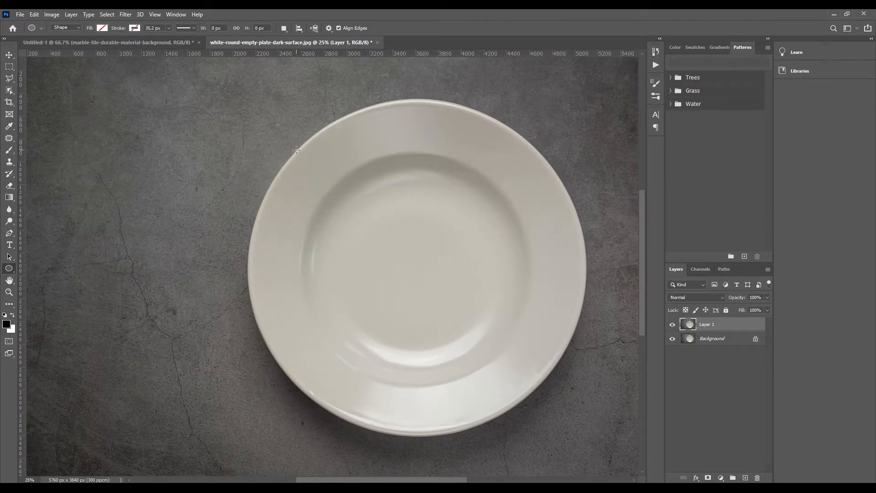
right_click(9, 268)
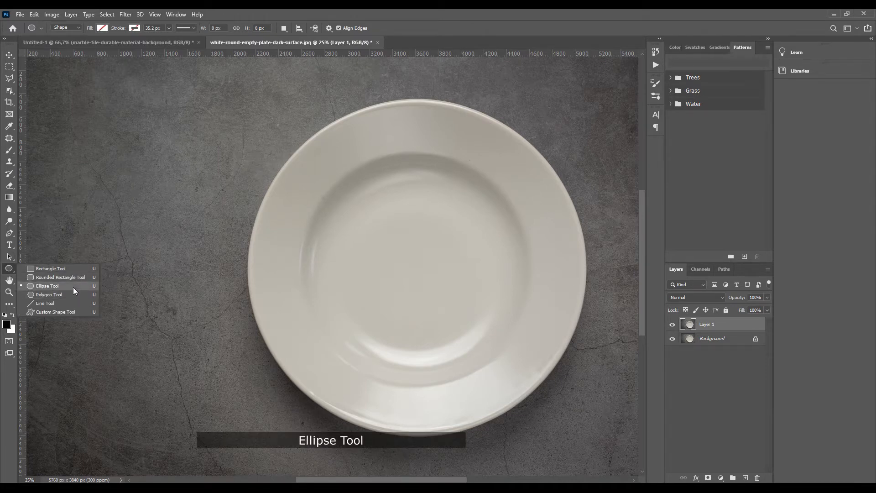
left_click(73, 287)
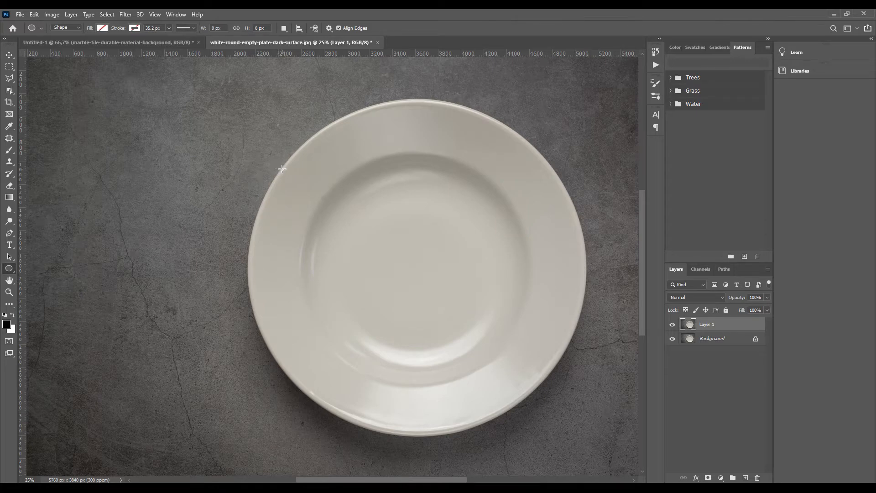
left_click_drag(282, 168, 618, 437)
key("ctrl+t")
left_click_drag(416, 168, 409, 99)
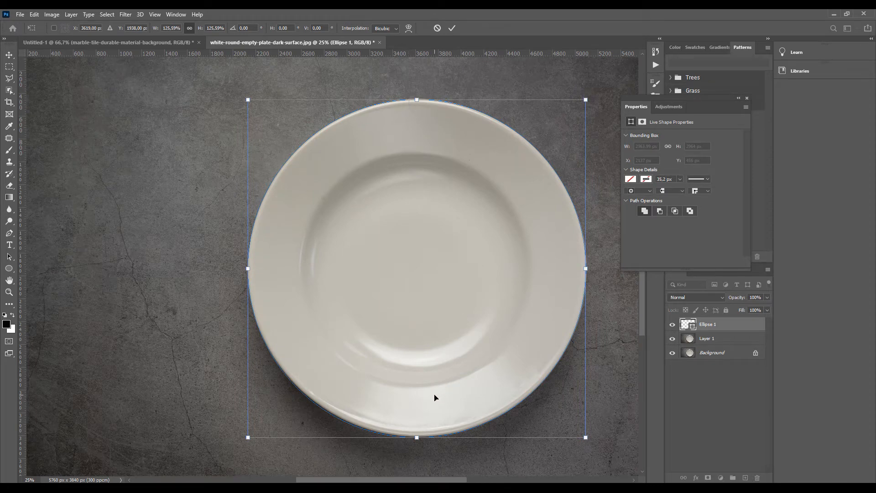
left_click_drag(247, 437, 249, 435)
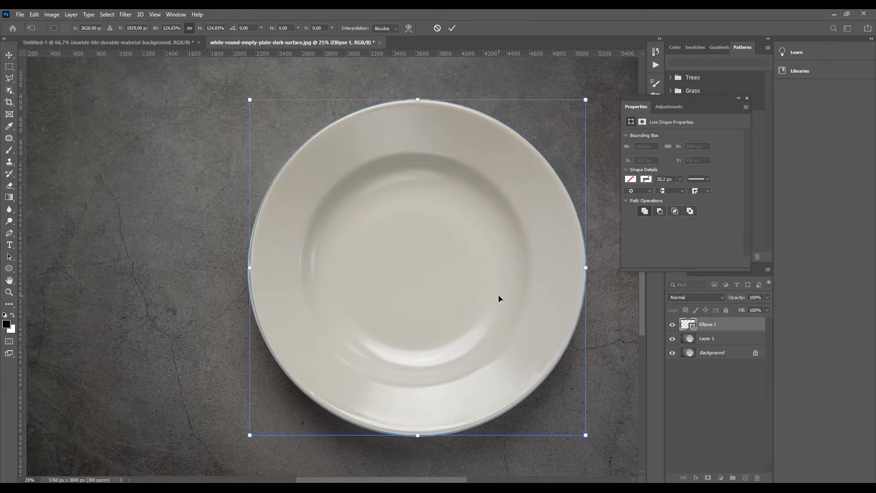
left_click(9, 271)
- Make a new selection from the ellipse with 0 px feather and copy the plate from Layer 1 onto its own layer
right_click(445, 145)
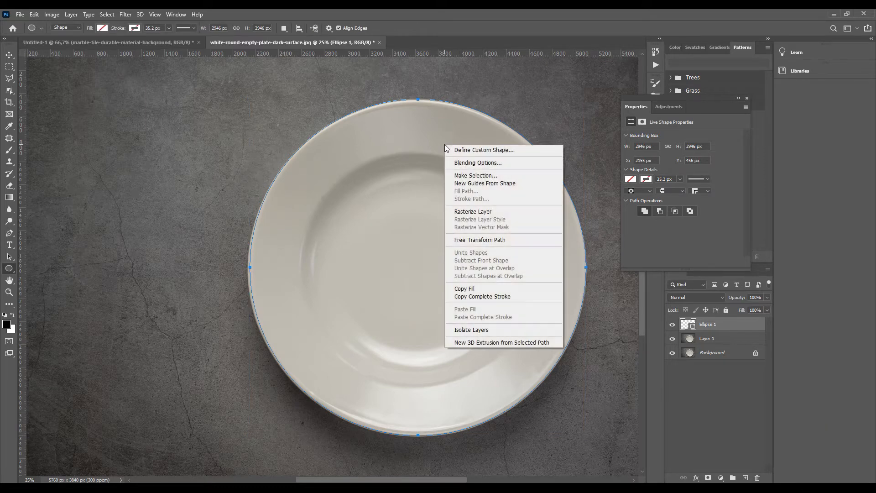
left_click(487, 176)
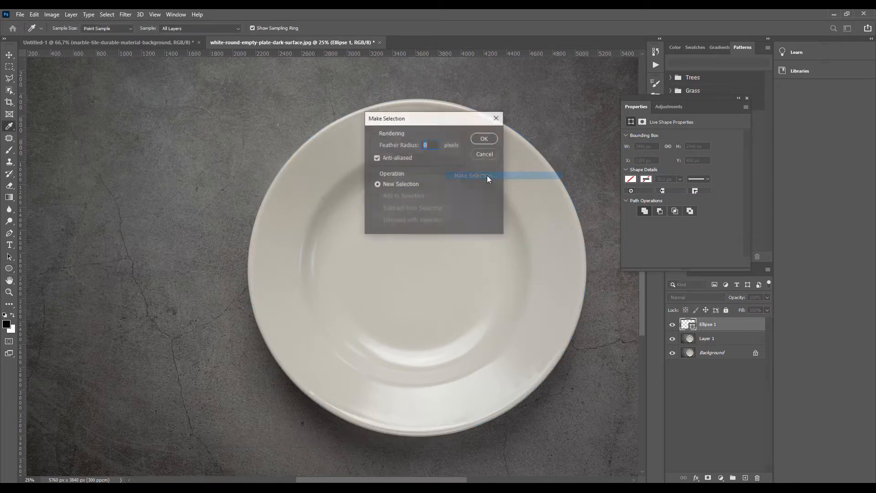
left_click(485, 139)
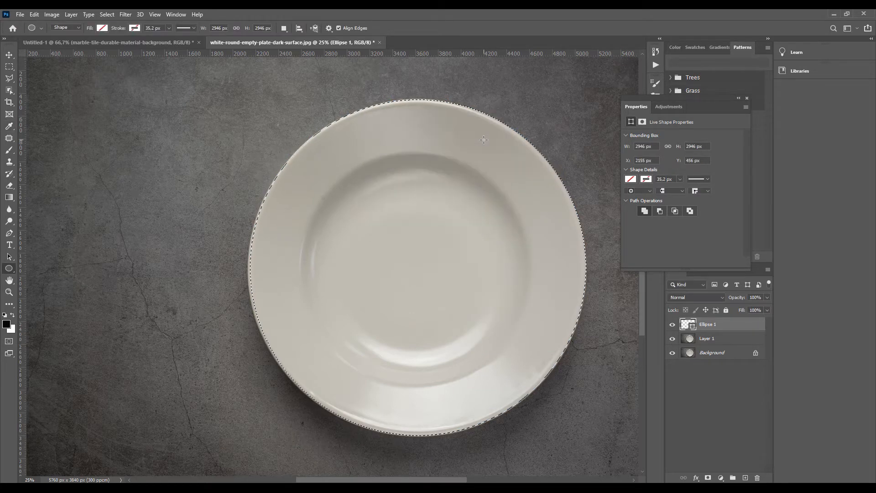
left_click(707, 339)
key("ctrl+j")
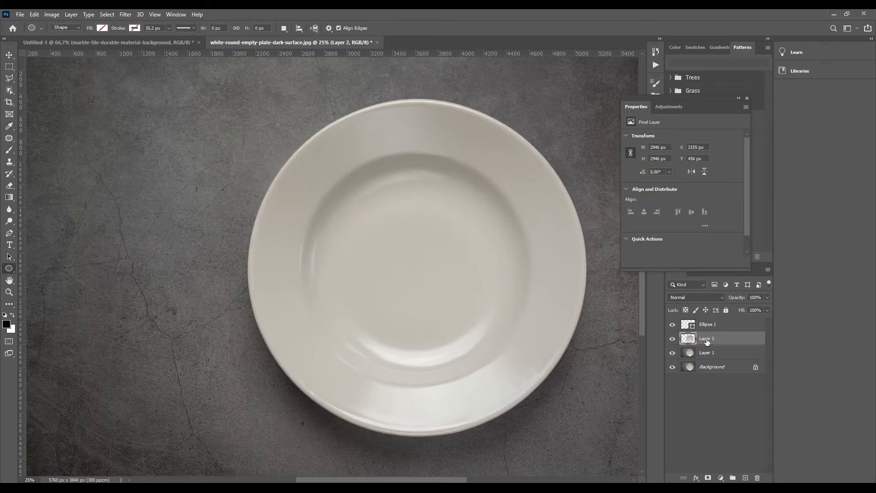
- Delete the Ellipse 1 layer and hide Layer 1 and Background so only the cut-out plate shows
left_click(673, 325)
left_click(717, 326)
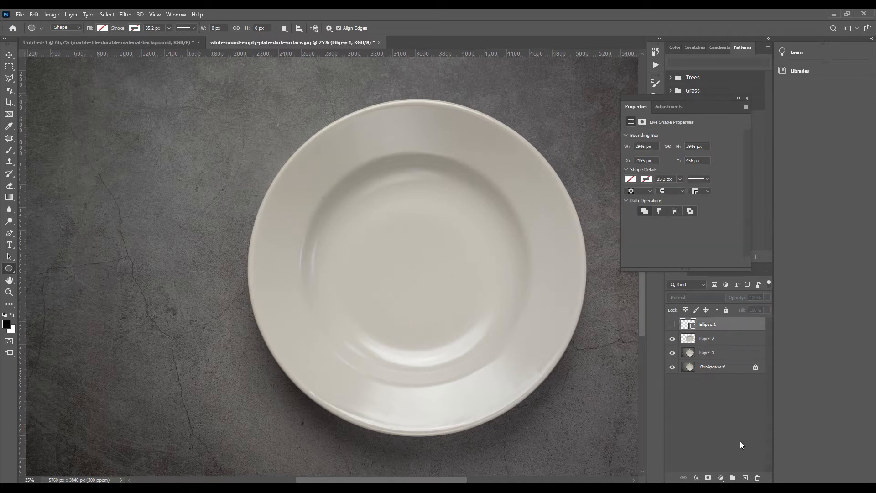
left_click(757, 478)
left_click(399, 187)
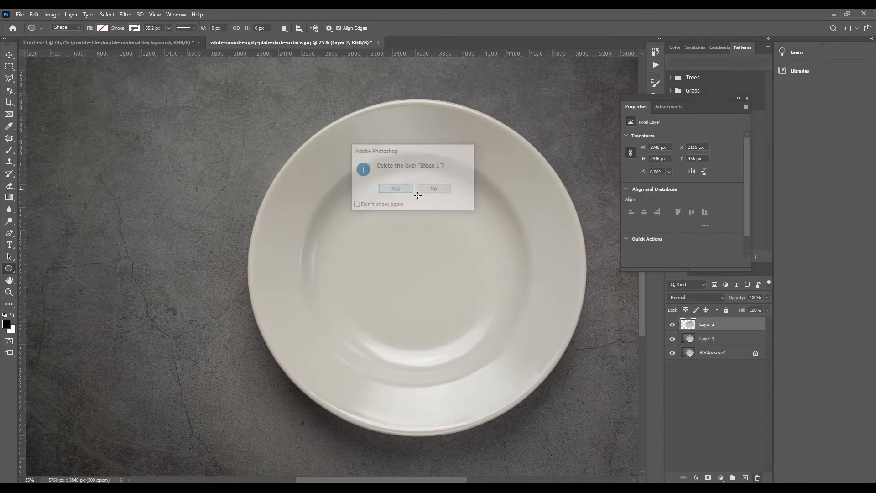
left_click(673, 353)
left_click(674, 340)
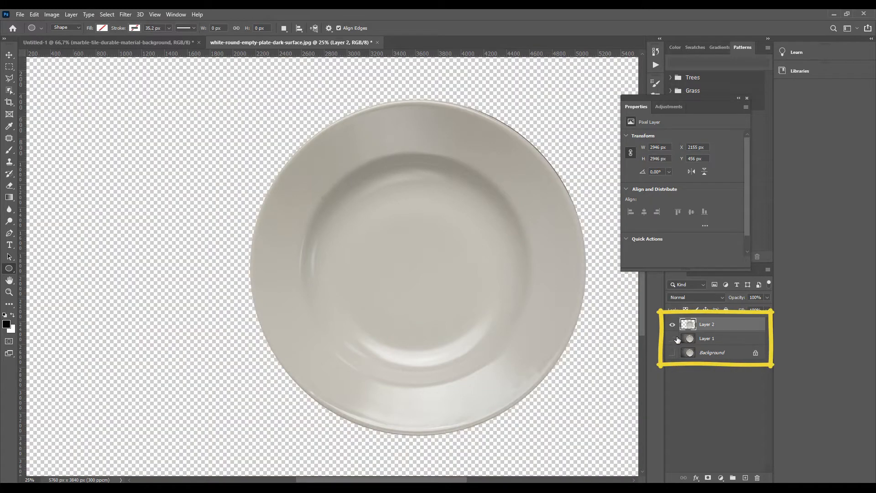
- Move the cut-out plate layer into the Untitled-1 document, above the marble background
left_click(9, 55)
mouse_move(445, 224)
left_mouse_down()
mouse_move(279, 193)
mouse_move(109, 45)
mouse_move(347, 268)
left_mouse_up()
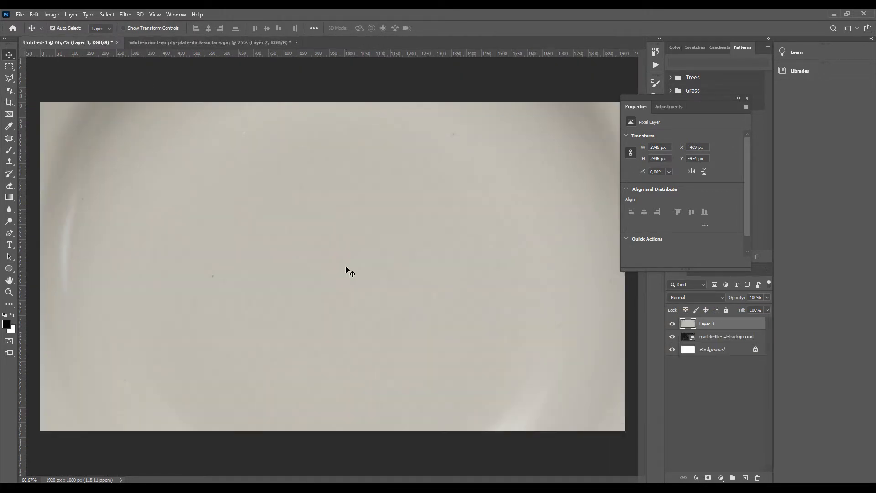
key("ctrl+minus")
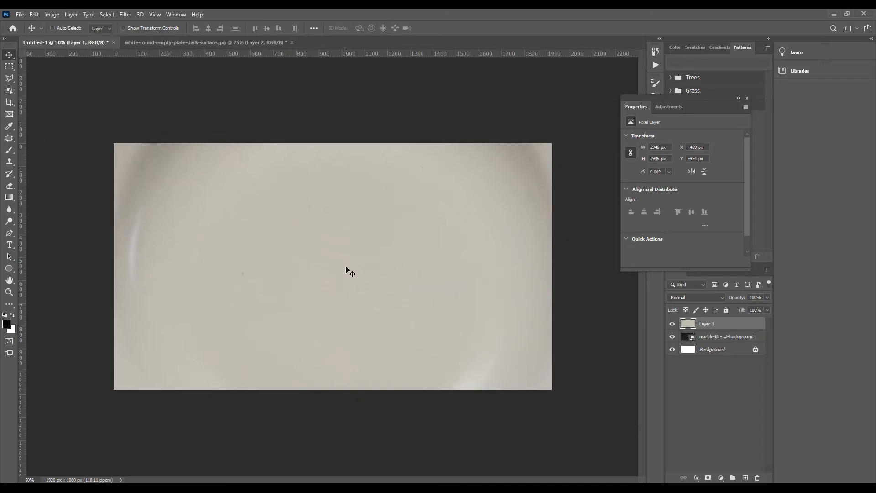
- Scale the plate to about 29.67%, center it on the marble background, and apply the transform
key("t")
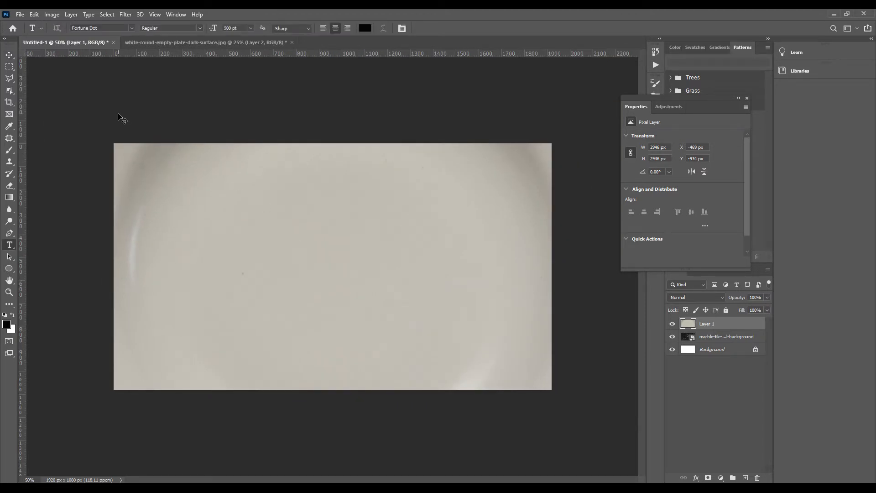
key("ctrl+t")
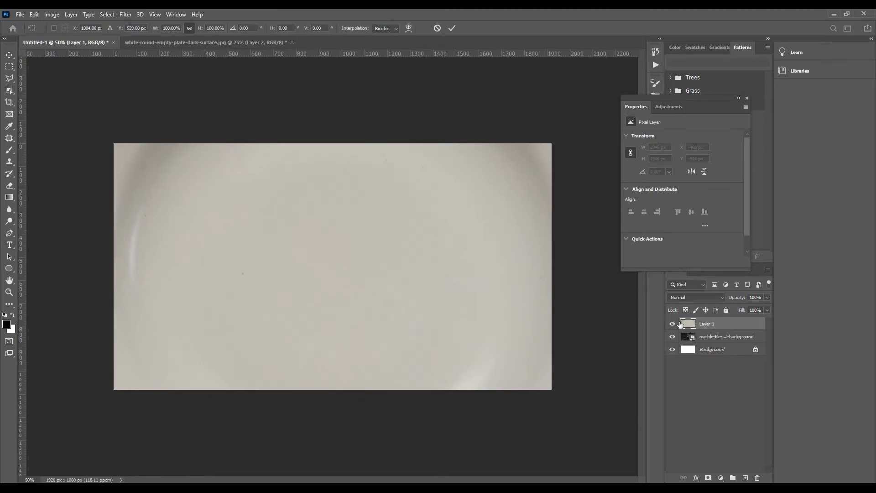
key("ctrl+minus")
key("ctrl+minus")
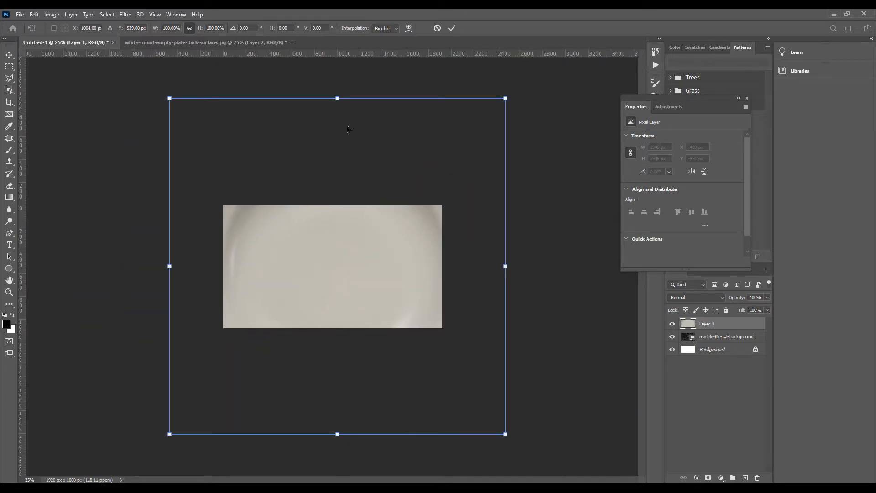
left_click_drag(169, 98, 308, 247)
left_click_drag(368, 299, 343, 268)
key("ctrl+plus")
key("ctrl+plus")
key("ctrl+plus")
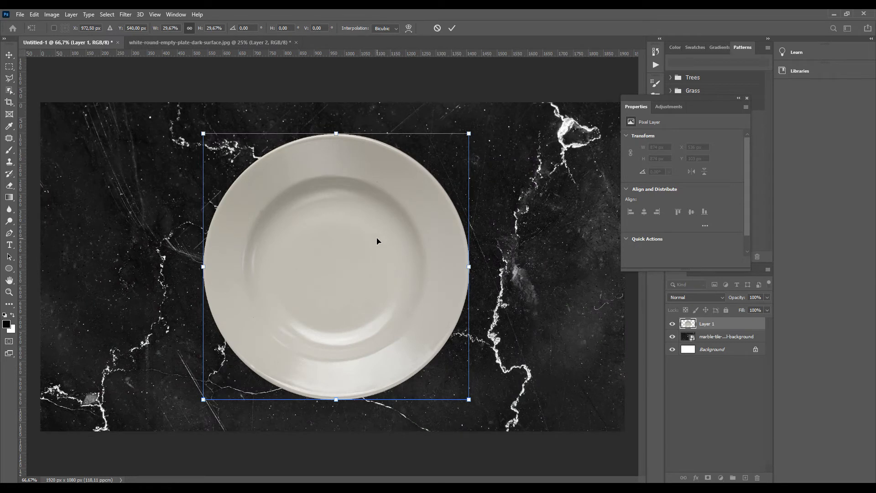
left_click(452, 28)
key("t")
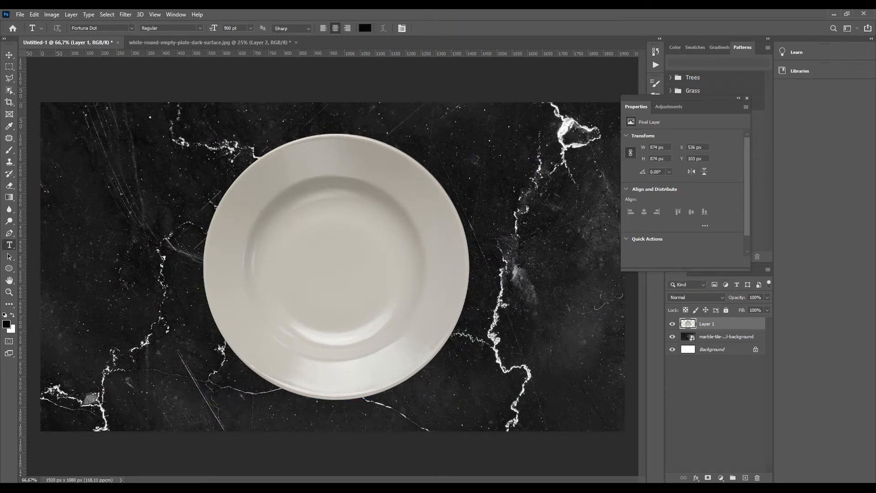
- Place the wolf-silhouette-head-14 image over the plate and rotate it about 22.46°
left_click(78, 487)
left_click_drag(521, 169, 419, 334)
left_click_drag(394, 275, 477, 286)
left_click_drag(600, 451, 524, 480)
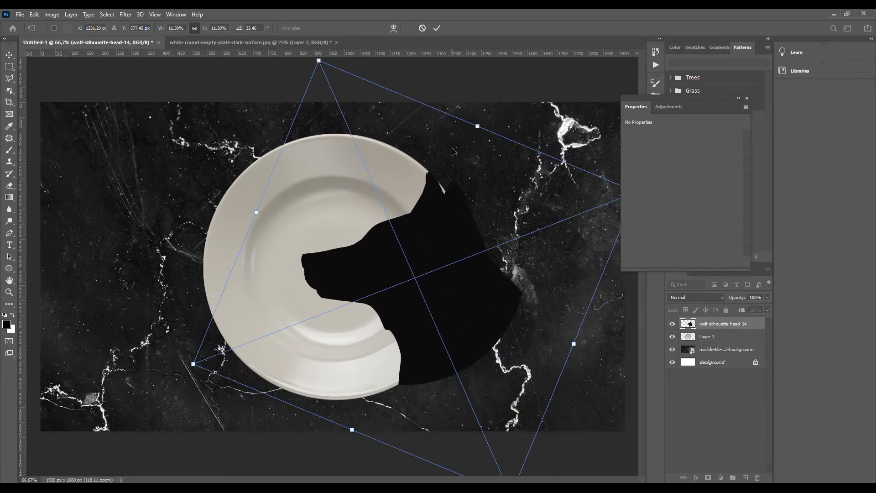
- Enlarge the wolf silhouette to about 14.48%, position its head over the plate's center and right side, and apply the transform
left_click_drag(192, 364, 119, 392)
left_click_drag(433, 336, 466, 342)
left_click_drag(146, 386, 105, 403)
mouse_move(451, 374)
left_mouse_down()
mouse_move(464, 378)
mouse_move(466, 370)
left_mouse_up()
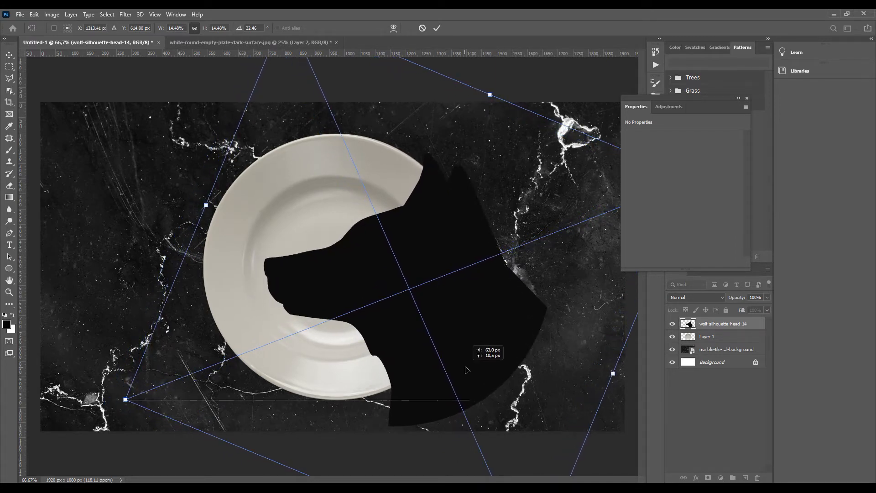
left_click_drag(467, 370, 465, 368)
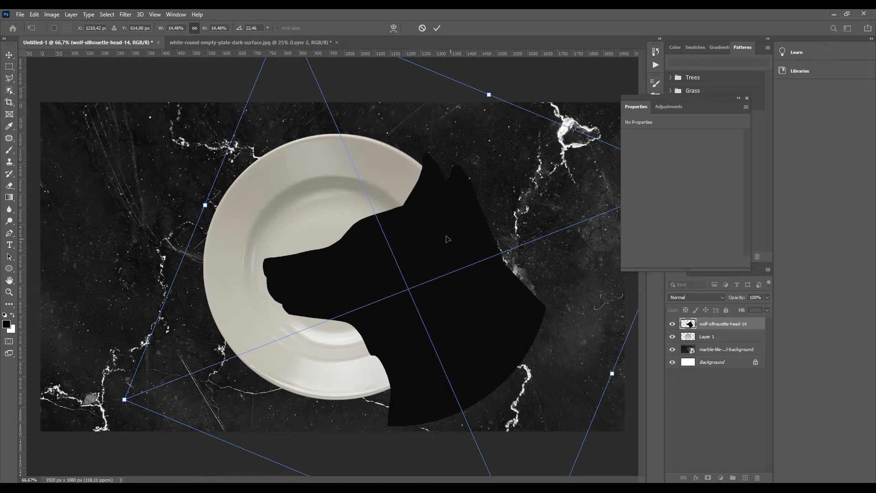
left_click(437, 27)
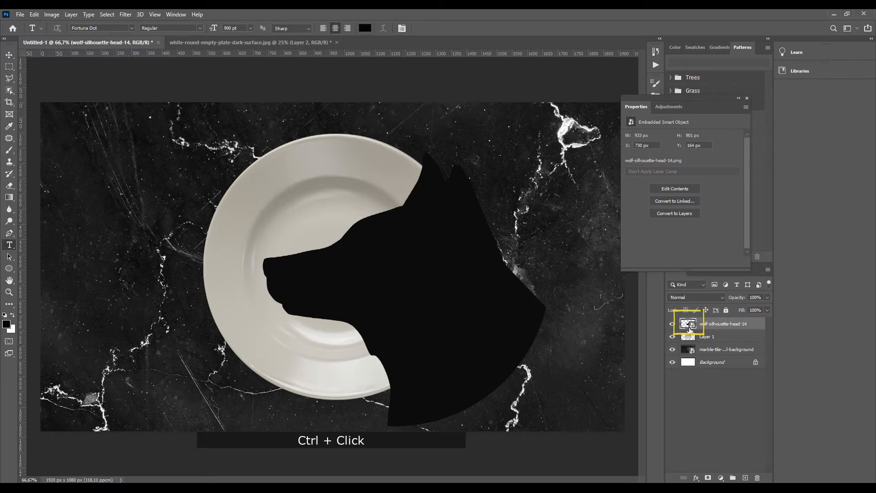
- Load the wolf silhouette's outline as a selection, hide its layer, and cut that area out of the plate on Layer 1
left_click(691, 324, "ctrl")
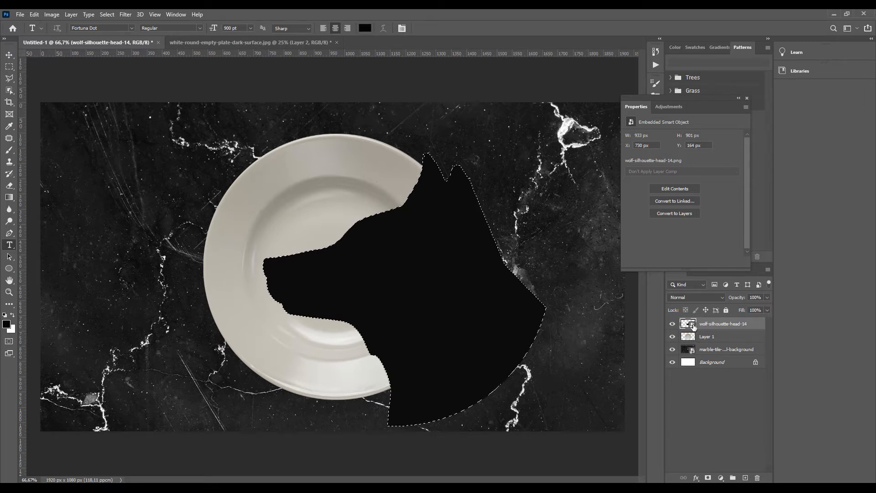
left_click(672, 324)
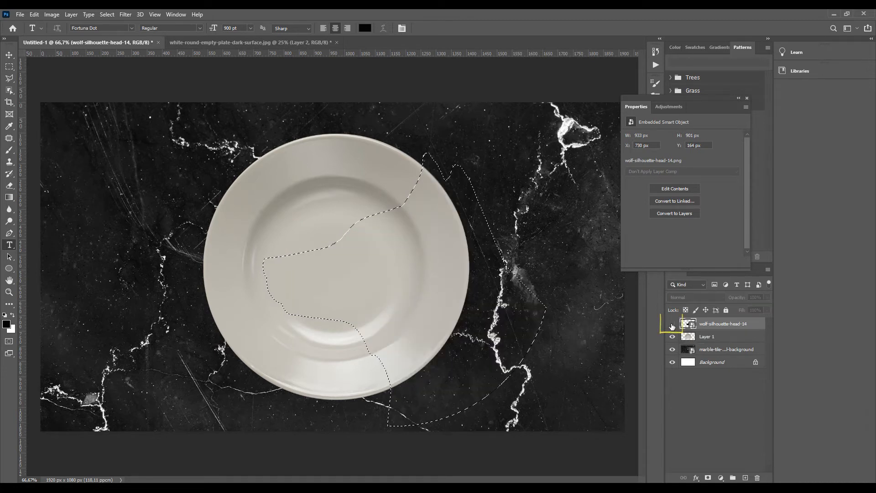
left_click(702, 338)
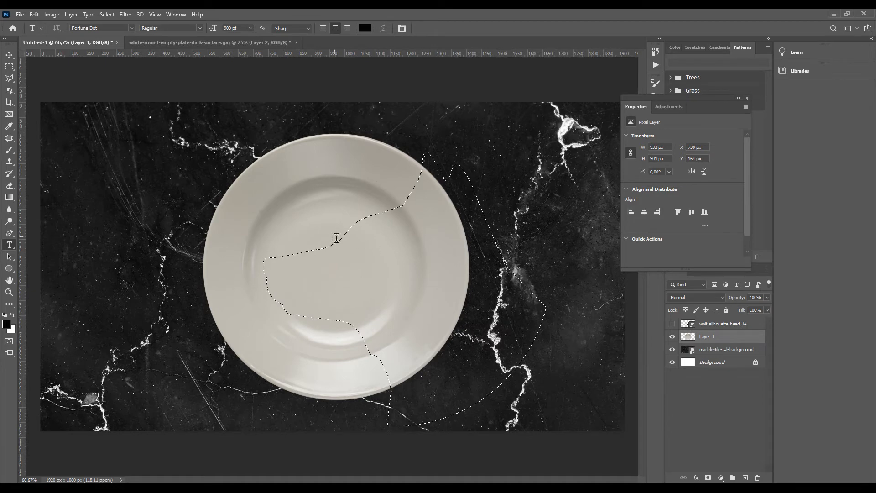
left_click(34, 14)
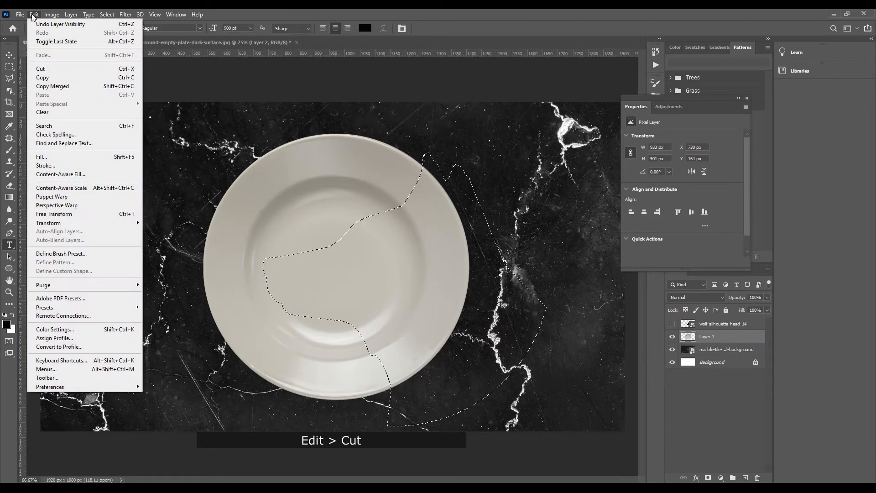
left_click(80, 71)
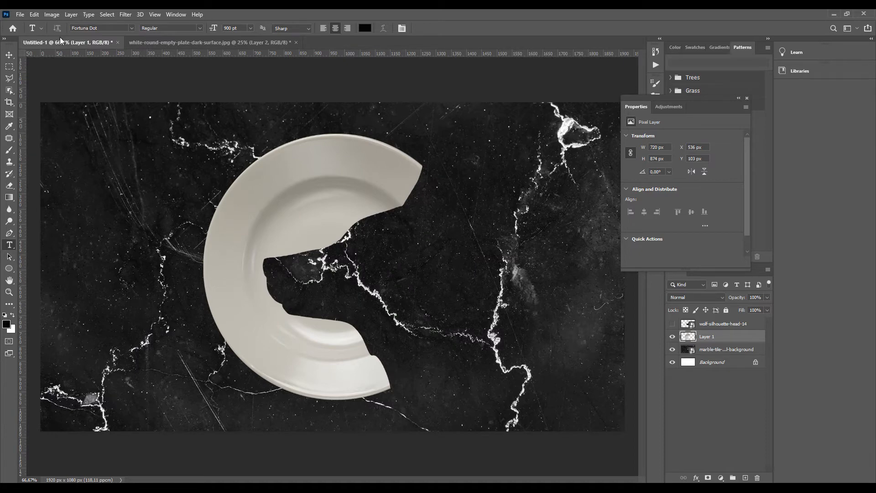
- Paste the cut wolf-shaped plate piece in place on a new layer
left_click(35, 14)
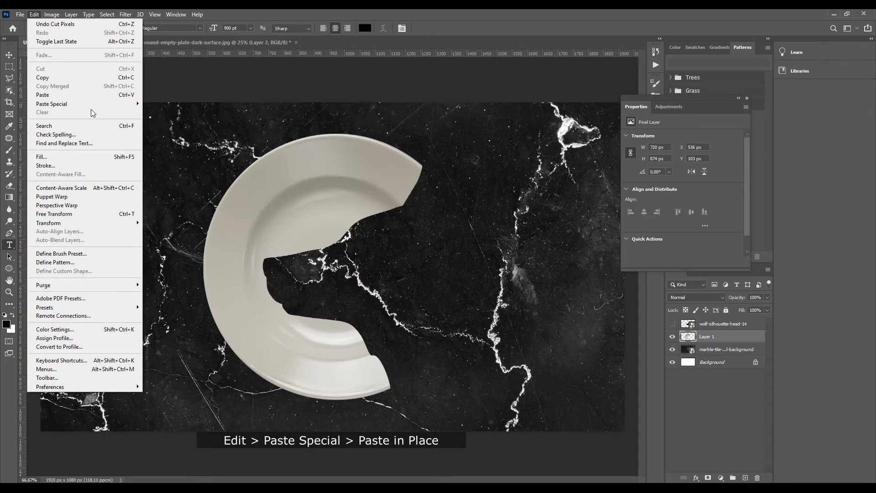
mouse_move(88, 105)
left_click(167, 114)
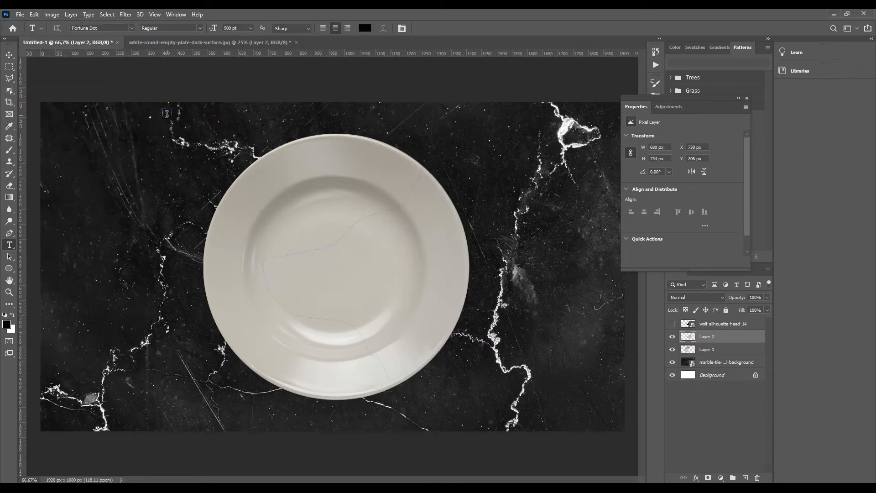
- Move the wolf-shaped plate piece about 46 px to the right to open a gap along the silhouette
left_click(9, 55)
left_click_drag(360, 270, 373, 270)
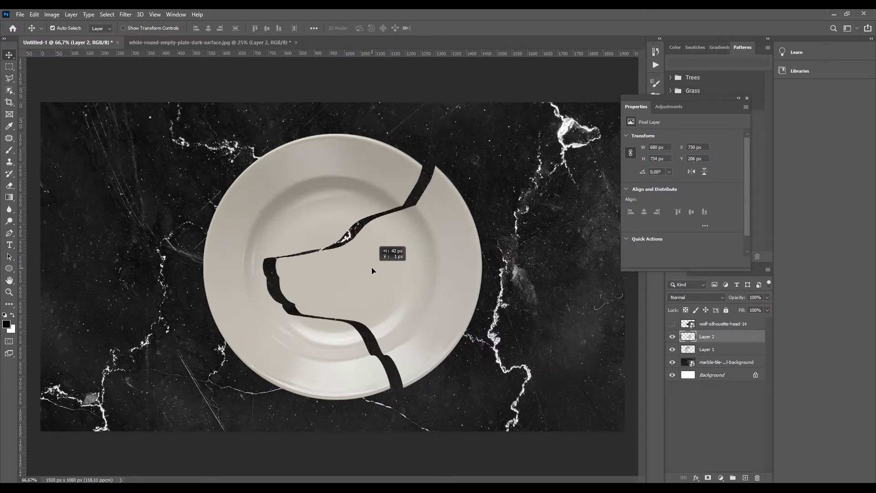
left_click_drag(372, 270, 374, 270)
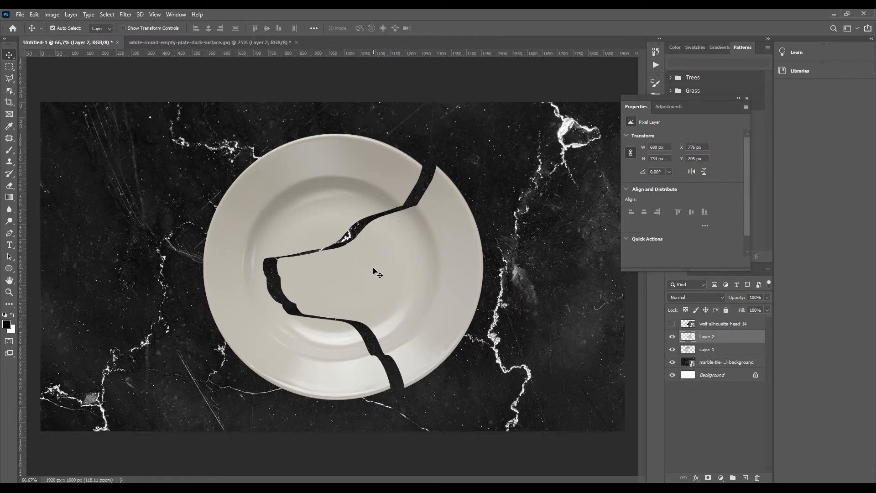
- On Layer 1, outline the rim section directly above the wolf's forehead with the Polygonal Lasso
left_click(721, 350)
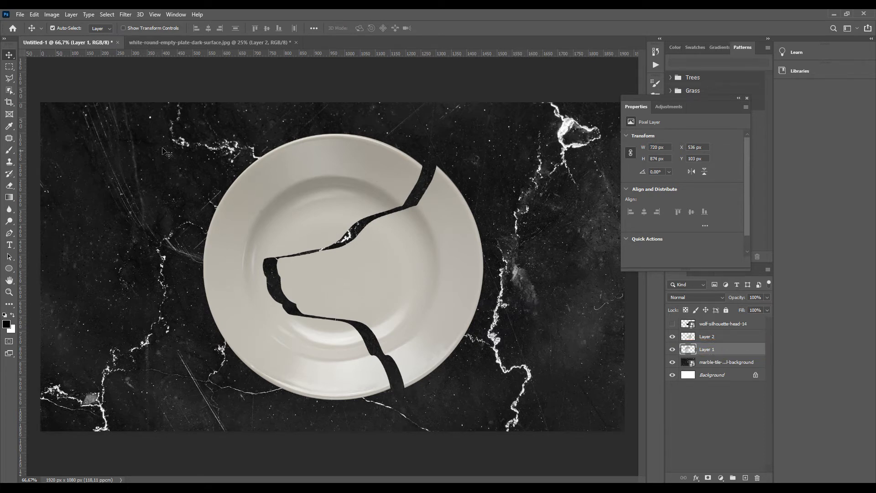
left_click(11, 79)
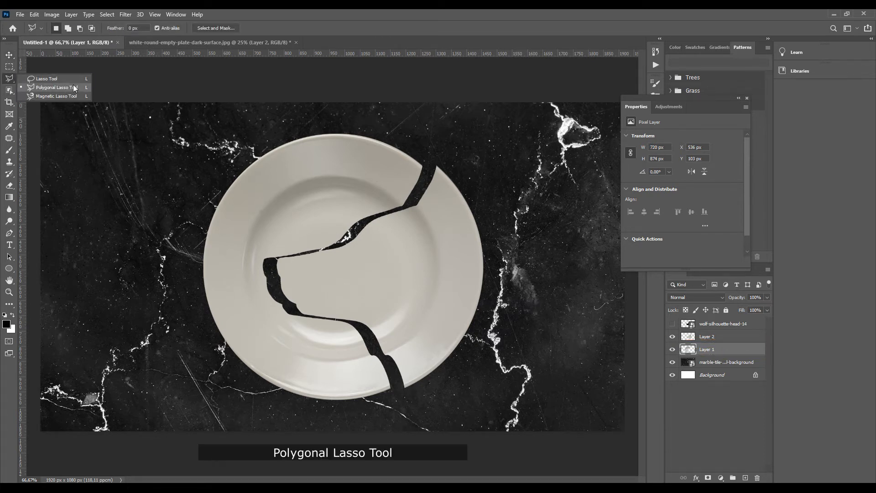
left_click(73, 89)
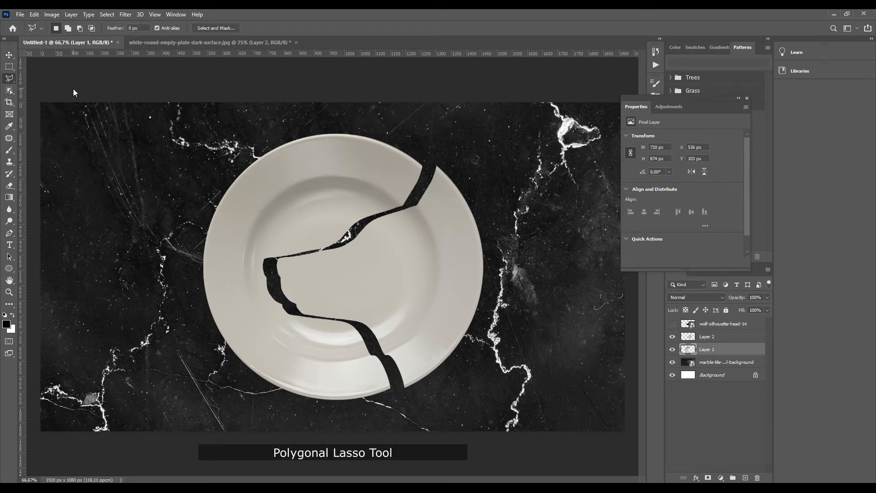
left_click(412, 202)
left_click(431, 165)
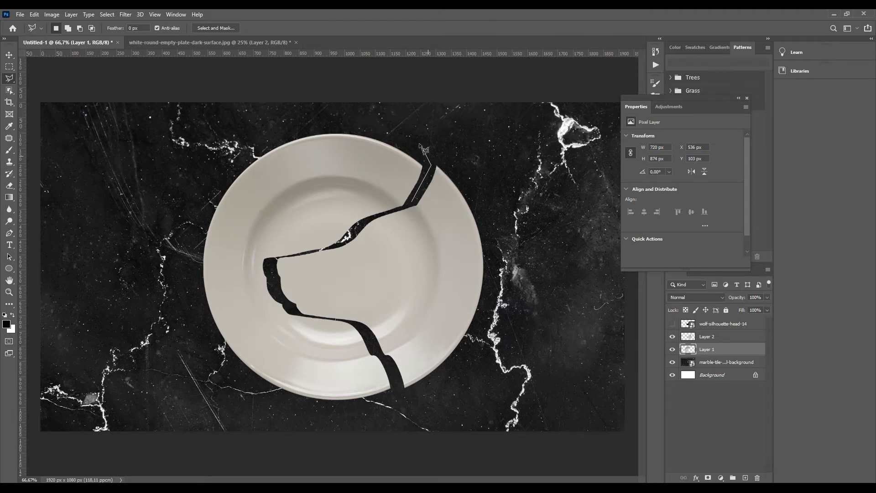
left_click(406, 133)
left_click(364, 198)
left_click(379, 215)
left_click(414, 205)
- Cut the outlined rim section onto a new layer in place and move it about 31 px right and 23 px up
key("ctrl+x")
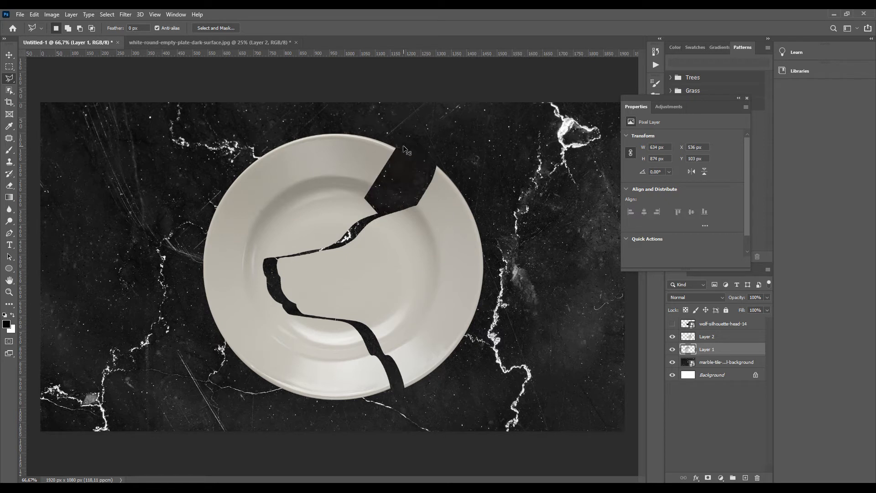
key("ctrl+shift+v")
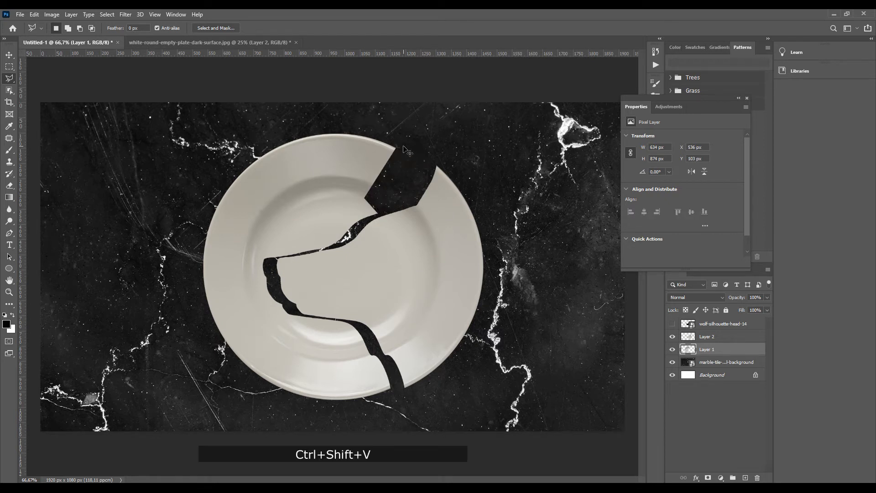
left_click(12, 55)
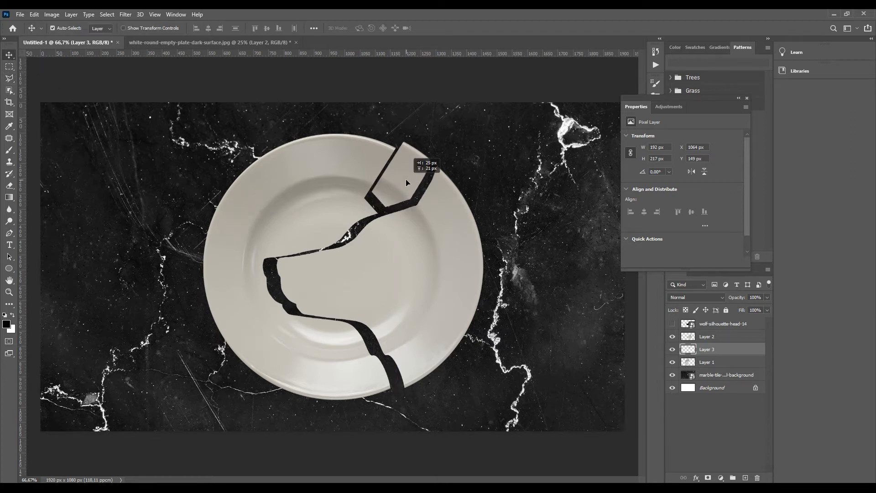
left_click_drag(406, 180, 407, 178)
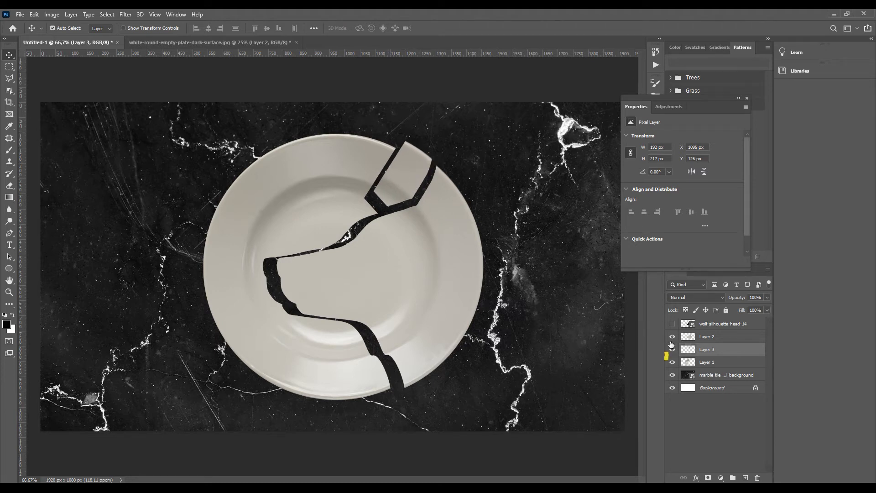
- On Layer 1, outline the neighboring top rim section beside the separated shard with the Polygonal Lasso
left_click(722, 364)
left_click(9, 79)
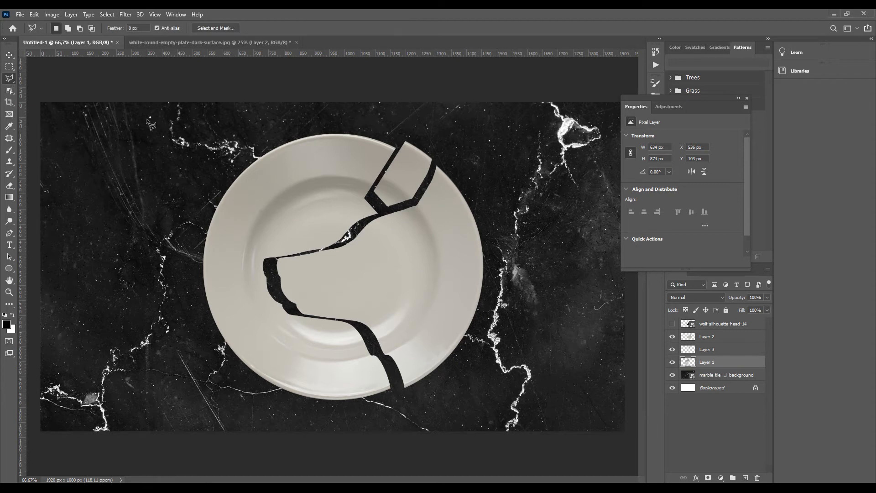
left_click(370, 194)
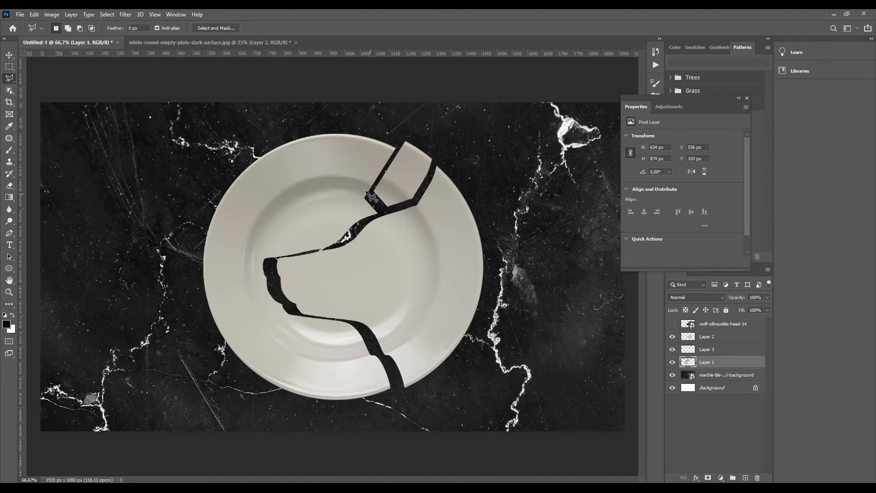
left_click(327, 174)
left_click(348, 121)
left_click(401, 137)
left_click(371, 195)
- Cut the outlined top rim section onto a new layer in place and shift it up and to the right
key("ctrl+x")
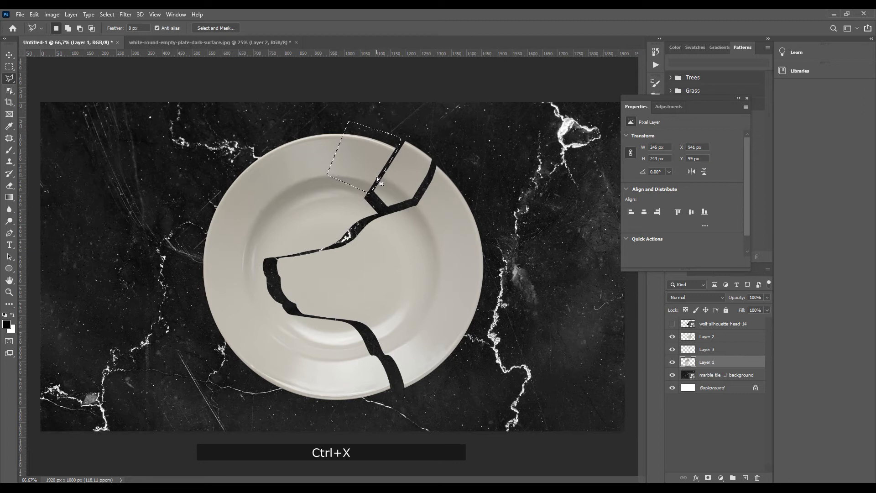
key("ctrl+shift+v")
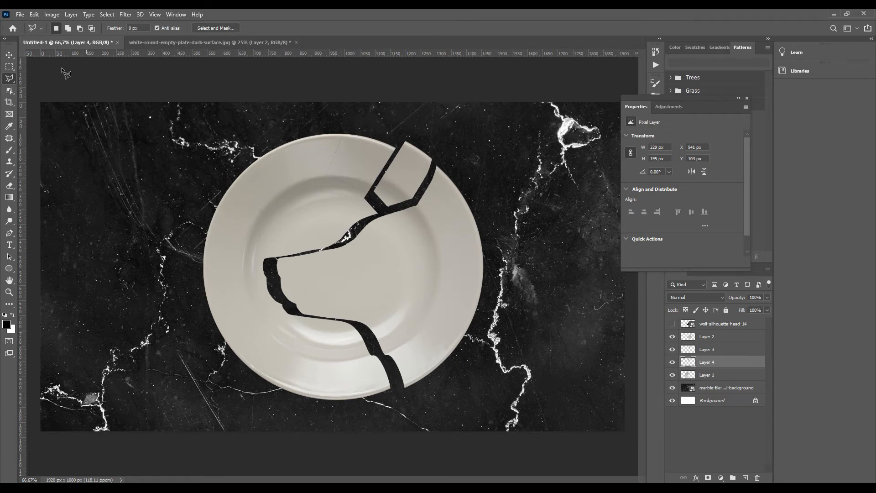
left_click(9, 55)
left_click_drag(362, 162, 372, 149)
- Cut the inner triangular section below the top rim shard out of Layer 1 and paste it in place on a new layer
key("l")
left_click(343, 234, "ctrl")
left_click(348, 238)
left_click(328, 174)
left_click(379, 211)
left_click(348, 238)
key("ctrl+x")
key("ctrl+shift+v")
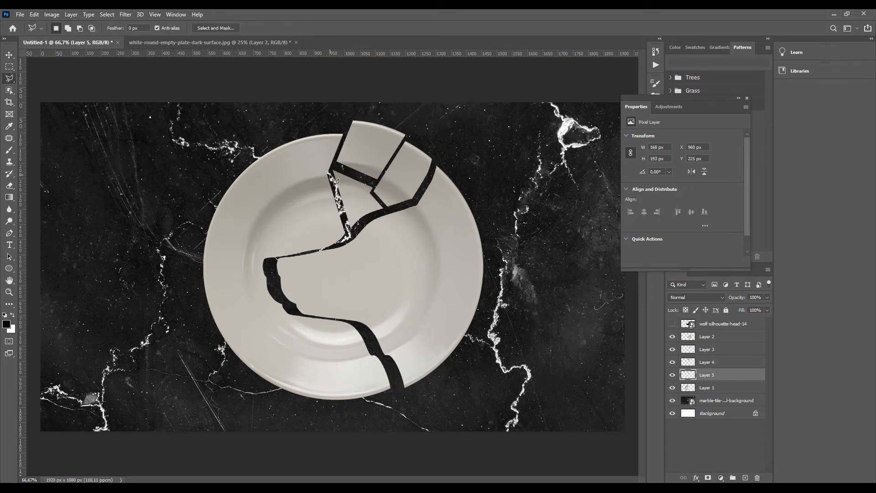
- Shift the inner triangular shard slightly up and to the right, and undo the last nudge
left_click(9, 55)
left_click_drag(350, 197, 364, 188)
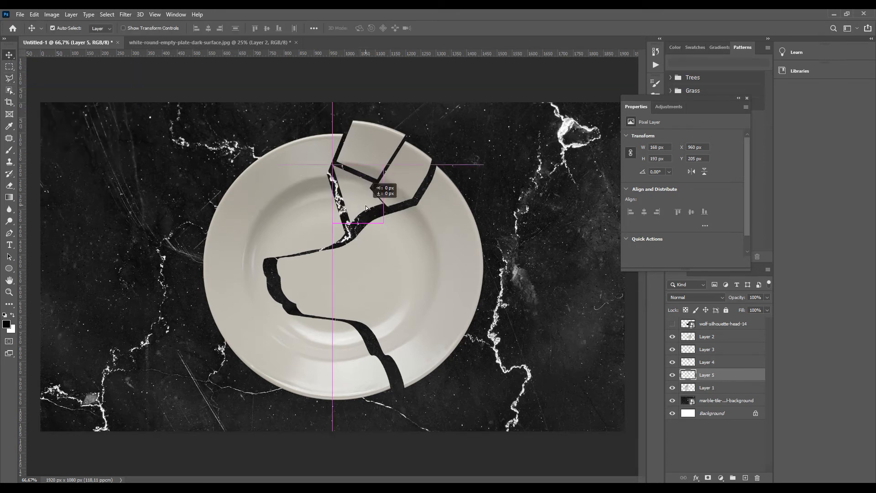
key("ctrl+z")
- Cut the upper-left rim segment out of Layer 1 onto a new layer, shifted slightly upward
left_click(327, 179, "ctrl")
key("l")
left_click(328, 174)
left_click(200, 158)
left_click(346, 117)
left_click(328, 174)
key("ctrl+x")
key("ctrl+shift+v")
- Cut the long triangular section beneath the upper-left rim shard from Layer 1 onto a new layer and nudge it upward
left_click(333, 246, "ctrl")
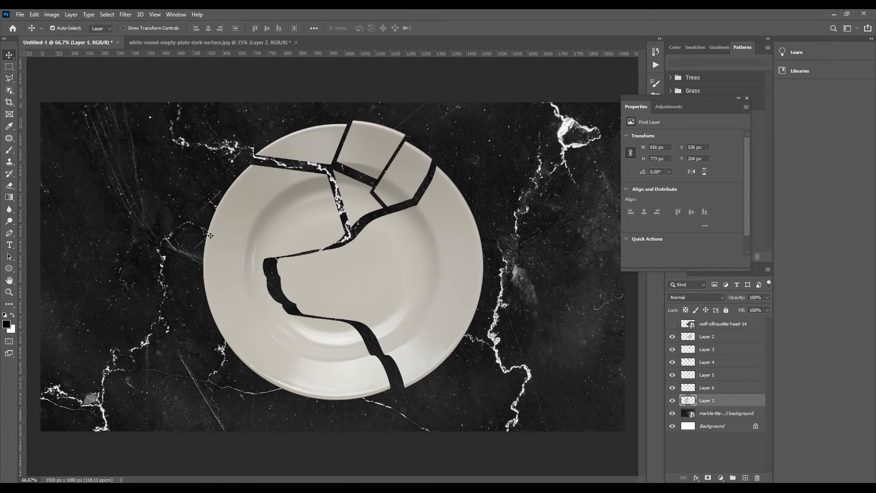
left_click(333, 246)
left_click(239, 154)
left_click(330, 168)
left_click(349, 232)
left_click(333, 246)
key("ctrl+x")
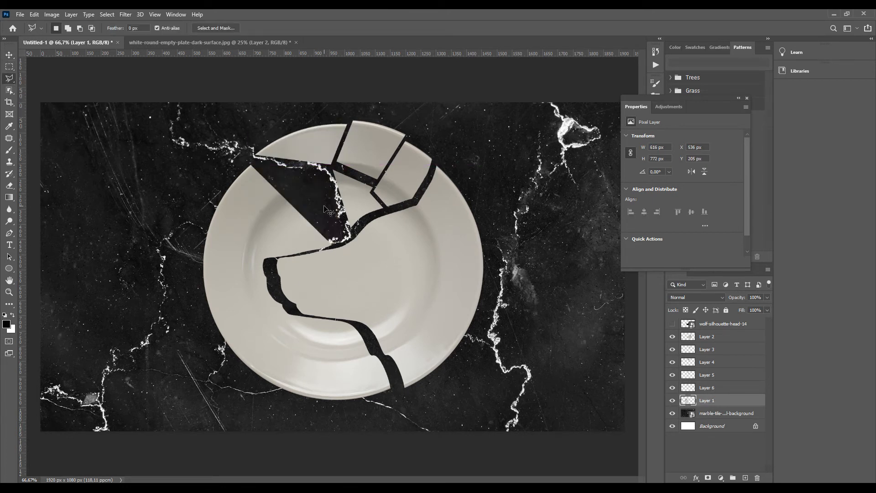
key("ctrl+shift+v")
key("v")
left_click_drag(323, 206, 325, 200)
- Cut the large upper-left section above the wolf's muzzle onto a new layer and move it about 30 px left and 42 px up
left_click(9, 78)
left_click(264, 257, "ctrl")
left_click(266, 260)
left_click(200, 170)
left_click(252, 160)
left_click(340, 248)
left_click(265, 259)
key("ctrl+x")
key("ctrl+shift+v")
key("v")
left_click_drag(291, 237, 281, 225)
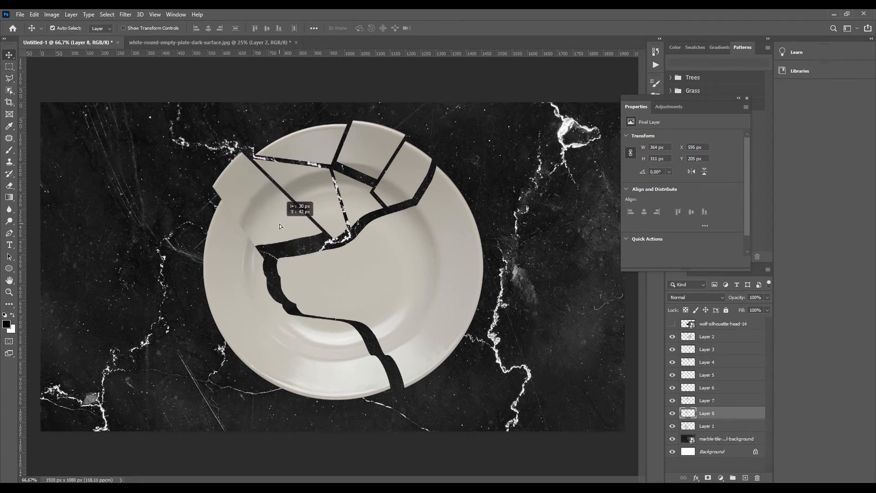
- Cut the left rim section beside the wolf's nose from Layer 1 onto a new layer and move it outward to the left
left_click(261, 274, "ctrl")
key("l")
left_click(274, 280)
left_click(163, 272)
left_click(227, 191)
left_click(273, 280)
key("ctrl+shift+j")
key("v")
left_click_drag(236, 262, 217, 261)
- Cut the wedge below the left rim shard onto a new layer, move it outward, and nudge the large upper-left shard down
left_click(278, 325, "ctrl")
key("l")
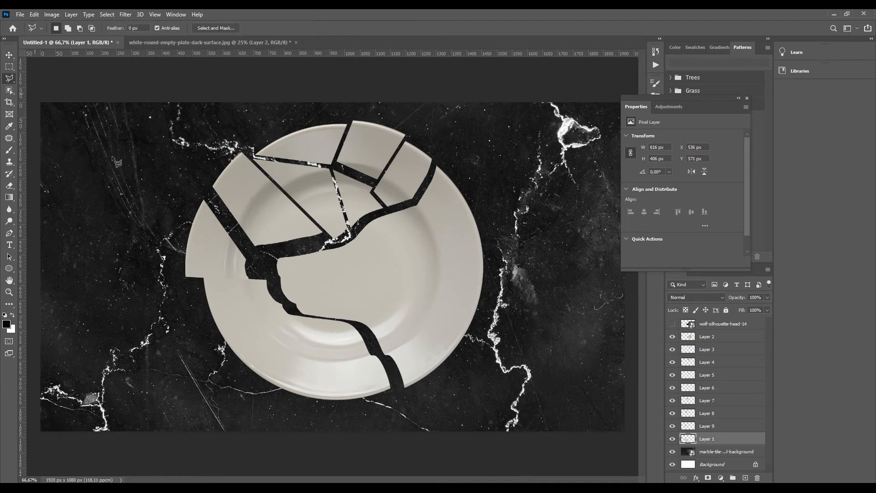
key("ctrl+shift+j")
key("v")
left_click_drag(240, 291, 220, 299)
left_click_drag(281, 234, 282, 241)
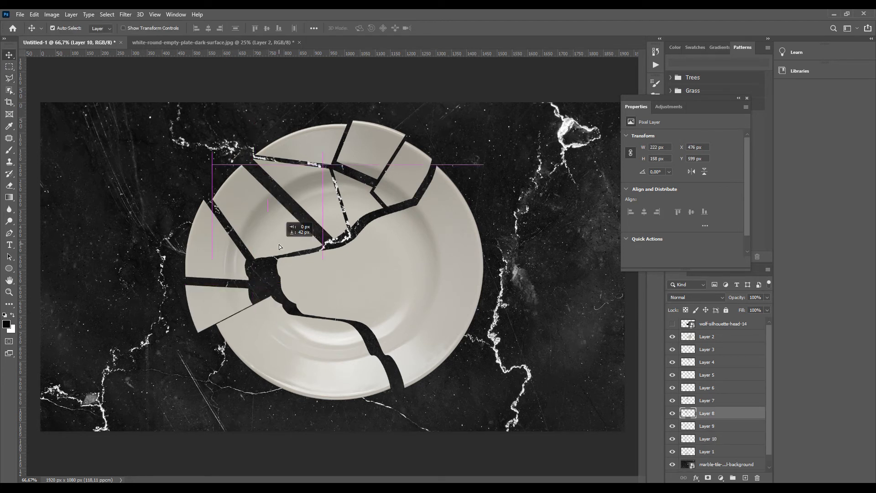
- Cut the lower-left section of Layer 1 onto a new layer, move it outward, and nudge the remaining bottom piece down
left_click(306, 321, "ctrl")
key("l")
left_click(270, 292)
left_click(304, 322)
left_click(259, 400)
double_click(204, 338)
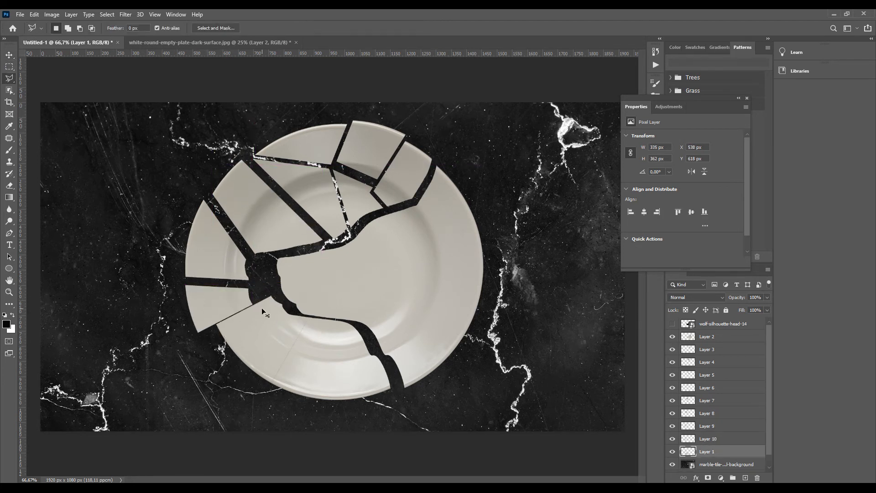
key("ctrl+shift+j")
key("v")
left_click_drag(264, 346, 258, 351)
left_click_drag(320, 354, 320, 360)
- Cut the inner part of the bottom plate piece, below the wolf's jaw, from Layer 1 onto a new layer
left_click(347, 397)
key("l")
left_click(294, 351)
left_click(404, 398)
left_click(371, 343)
left_click(341, 323)
left_click(297, 318)
left_click(294, 352)
key("ctrl+shift+j")
- Nudge the bottom rim shard downward and the inner bottom shard to the right to spread them apart
key("v")
left_click_drag(320, 376, 319, 381)
left_click_drag(366, 363, 372, 364)
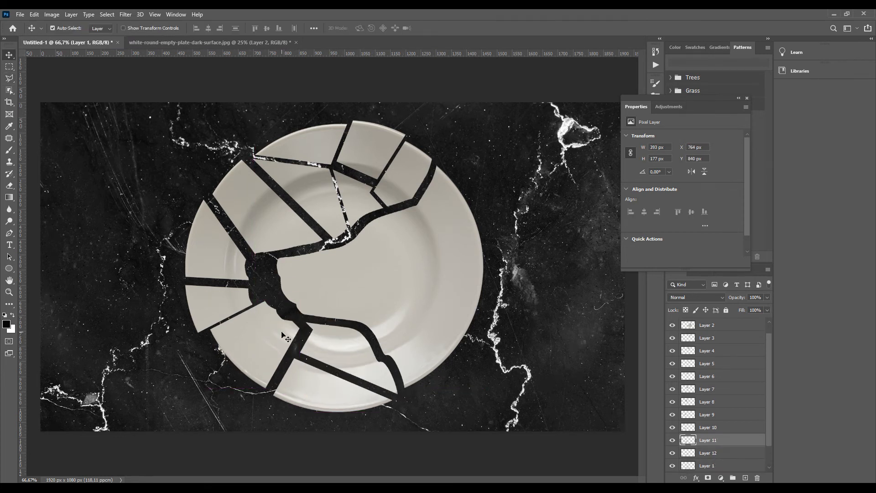
- Reposition the left and top shards to adjust the gaps, moving the upper-right rim shard farther up and right
left_click_drag(281, 332, 283, 337)
left_click_drag(235, 298, 244, 298)
left_click_drag(225, 251, 229, 256)
left_click_drag(267, 214, 262, 211)
left_click_drag(310, 152, 308, 144)
left_click_drag(402, 166, 372, 148)
left_click_drag(359, 193, 362, 194)
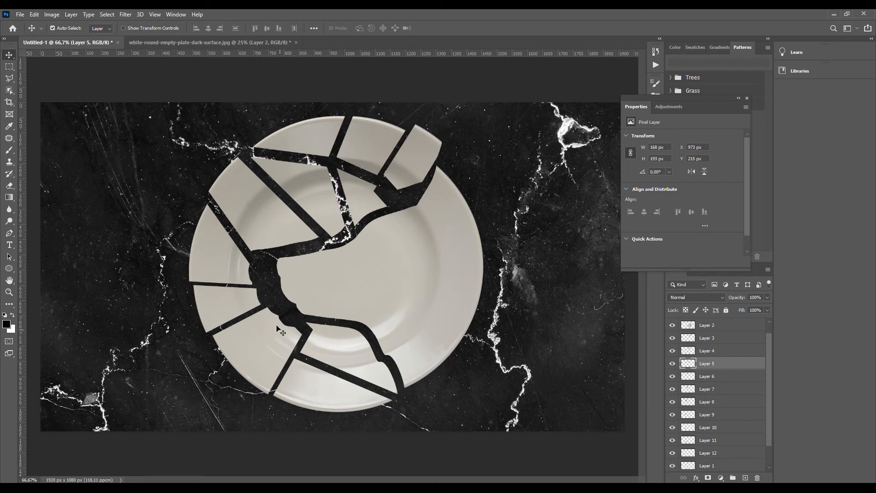
- Spread the lower-left, left wedge and bottom rim shards slightly farther apart
left_click_drag(279, 333, 284, 327)
left_click_drag(233, 310, 228, 303)
left_click_drag(326, 383, 330, 387)
- Cut a small chip from the lower corner of the large upper-left shard onto a new layer and nudge it down
left_click(265, 228)
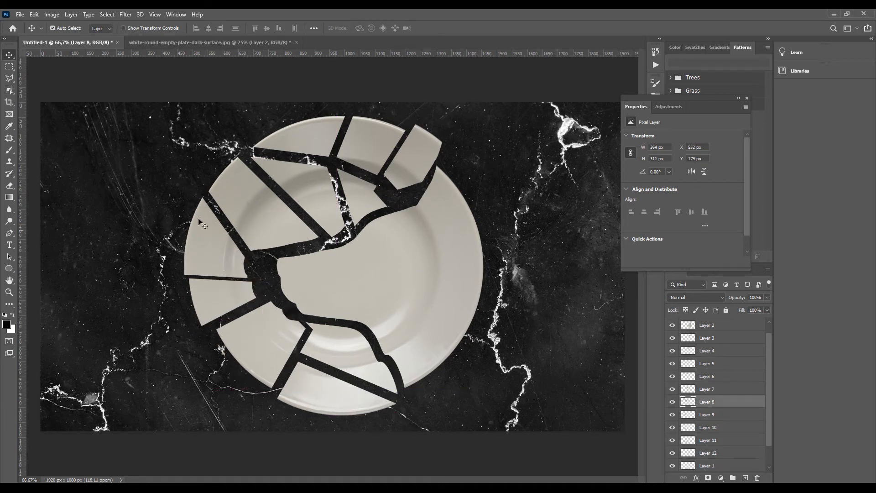
left_click(9, 78)
left_click(243, 241)
left_click(261, 233)
left_click(278, 246)
left_click(267, 257)
left_click(243, 241)
key("ctrl+shift+j")
left_click(9, 55)
left_click_drag(265, 245, 266, 250)
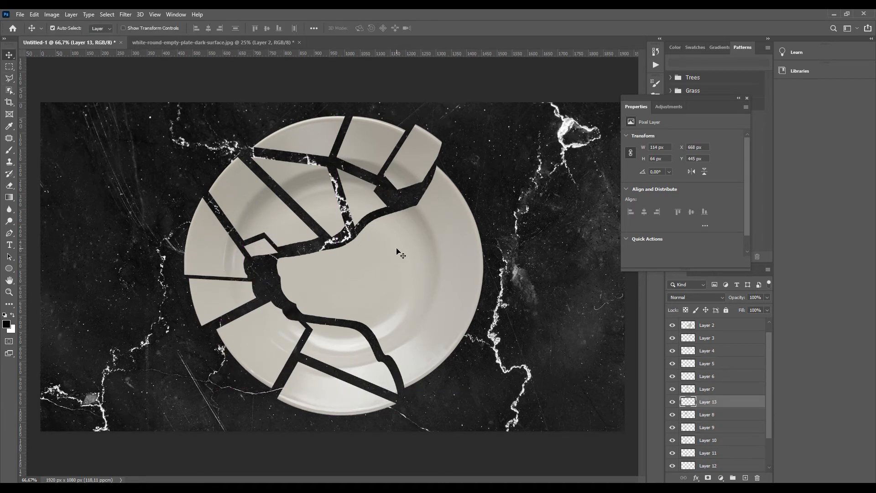
- Cut a small chip from the lower-right corner of the inner triangular shard above the wolf's forehead onto a new layer
left_click(365, 206)
left_click(9, 78)
left_click(377, 196)
left_click(360, 211)
double_click(387, 211)
key("ctrl+shift+j")
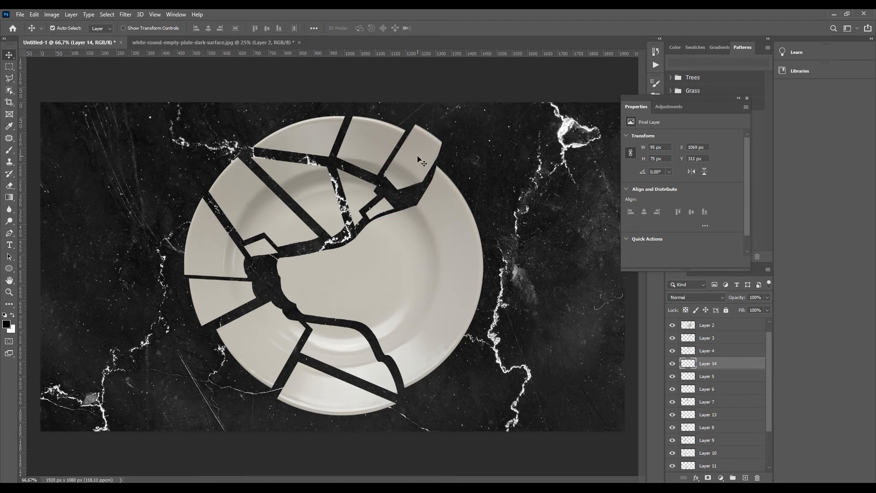
- Try to cut the left part of the large lower-left shard onto a new layer and shift it left
left_click(213, 330, "ctrl")
left_click(277, 354)
left_click(255, 327)
left_click(215, 342)
left_click(237, 379)
left_click(277, 354)
key("ctrl+shift+j")
left_click(9, 55)
mouse_move(264, 343)
left_mouse_down()
mouse_move(231, 355)
mouse_move(231, 346)
left_mouse_up()
key("ctrl+z")
key("ctrl+z")
key("ctrl+z")
- Cut the outer left part of the large lower-left shard onto a new layer along a near-vertical line
left_click(9, 78)
left_click(254, 304)
left_click(251, 387)
double_click(211, 329)
key("ctrl+shift+j")
left_click(9, 55)
- Cut the left tip of the top-left rim shard onto a new layer
left_click(9, 78)
left_click(279, 137, "ctrl")
left_click(286, 120)
left_click(281, 154)
double_click(244, 146)
key("ctrl+shift+j")
left_click(9, 54)
- Shift the new top-left rim tip left and move the small chip above the wolf's forehead up and slightly right
left_click_drag(272, 139, 267, 137)
key("Left")
key("Left")
key("Left")
key("Left")
key("Left")
key("Left")
key("Left")
key("Left")
key("Left")
key("Left")
key("Left")
key("Left")
key("Left")
left_click_drag(383, 210, 386, 203)
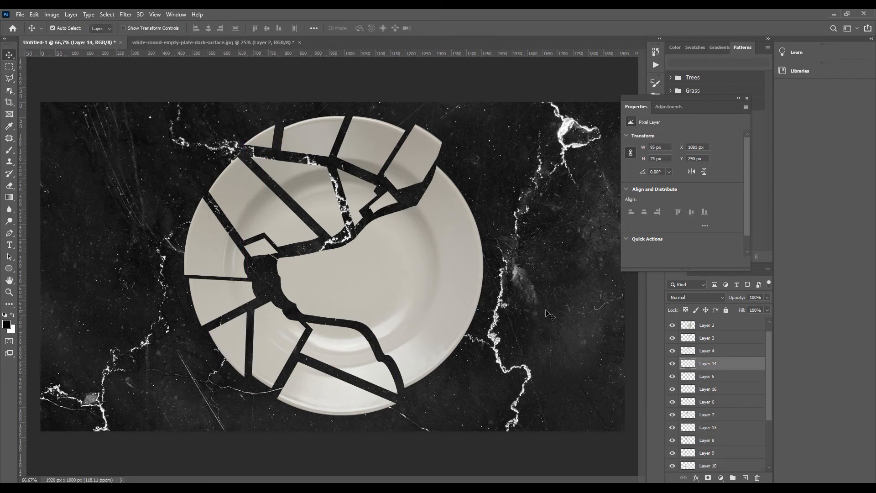
- Cut the right end of the inner shard below the wolf's head onto a new layer and move it slightly down and right
left_click(353, 354)
key("l")
left_click(372, 339)
left_click(341, 373)
left_click(400, 396)
double_click(396, 369)
key("ctrl+shift+j")
key("v")
left_click_drag(382, 378, 385, 381)
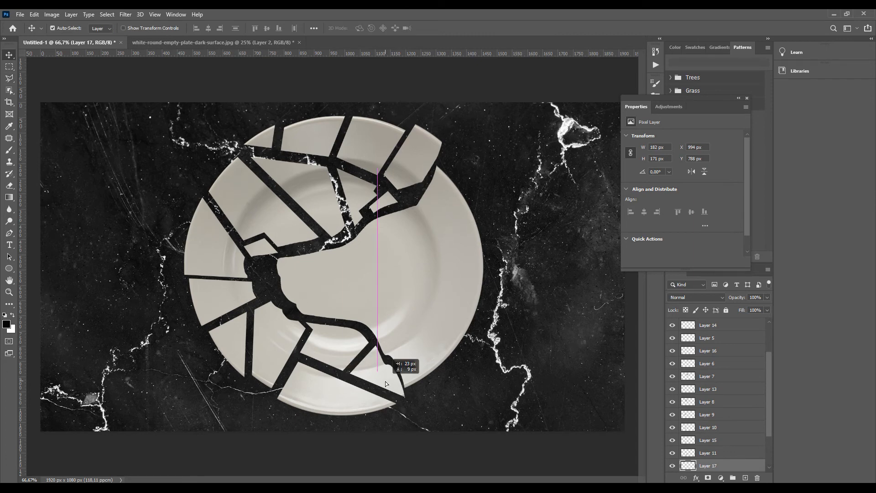
- Spread the left wedge, top-left tip, lower-left piece, top rim shard and large upper-left shard slightly outward from the plate's center
left_click_drag(209, 244, 203, 237)
left_click_drag(257, 143, 250, 140)
left_click_drag(235, 340, 231, 344)
left_click_drag(367, 142, 370, 134)
left_click_drag(233, 183, 229, 179)
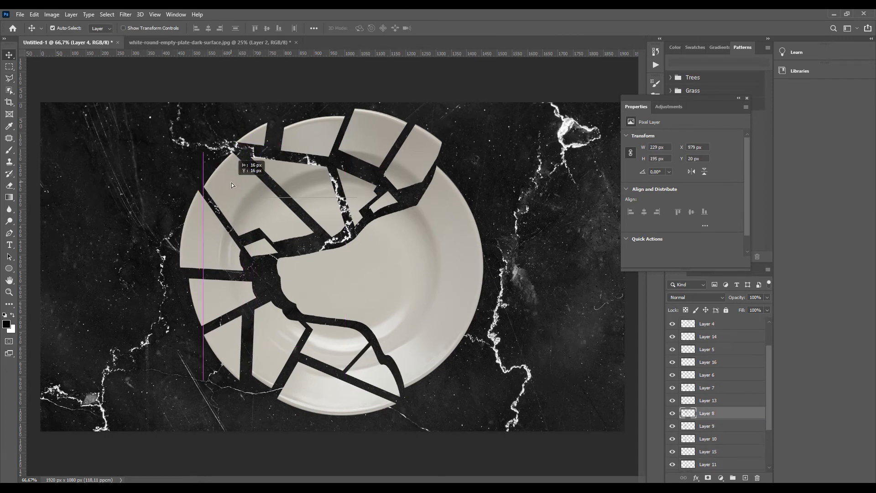
- Move the left wedge and the shard below it farther left, and lower the bottom rim shard and the small piece above it
left_click_drag(208, 232, 191, 228)
left_click_drag(223, 296, 219, 296)
left_click_drag(329, 387, 326, 397)
left_click_drag(374, 374, 374, 377)
left_click(342, 351)
left_click(525, 384)
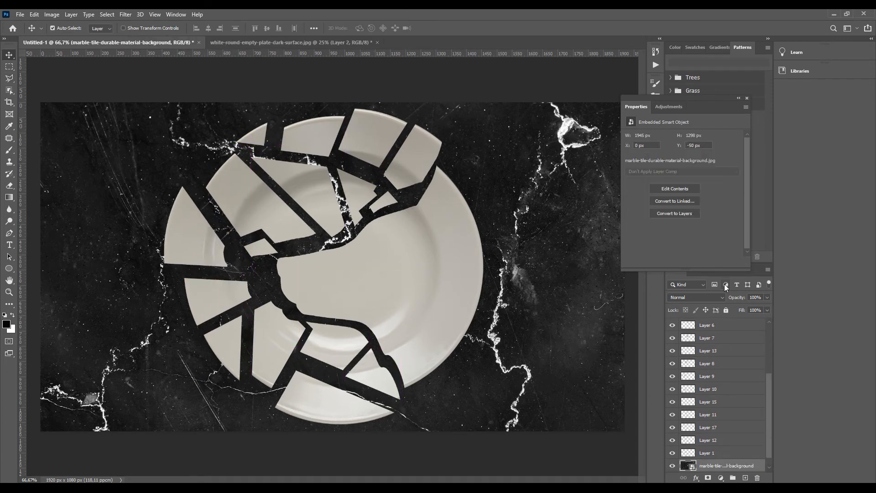
- Group all the plate piece layers from Layer 1 up to Layer 2 and name the group "plate"
left_click(747, 98)
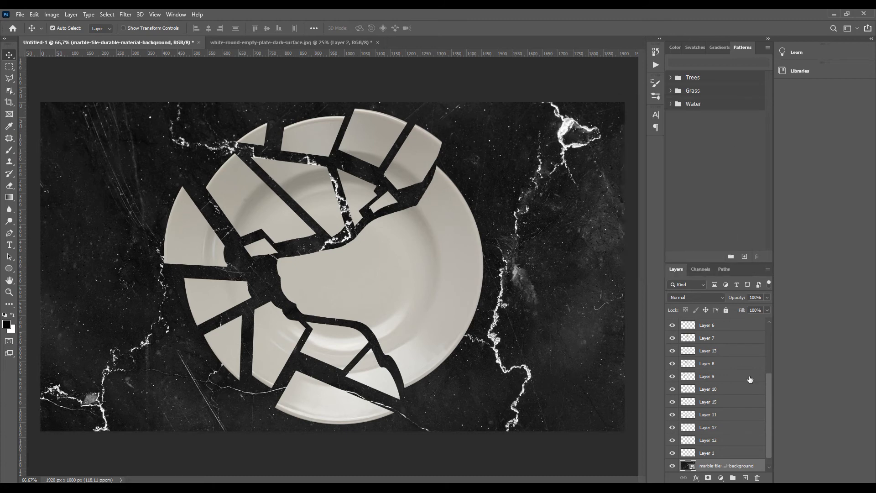
scroll(734, 452, "down", 1)
left_click(725, 444)
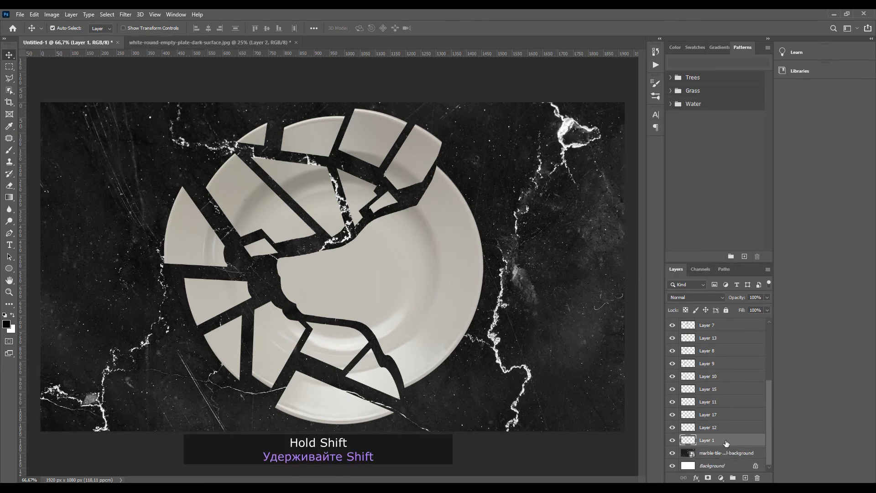
scroll(767, 379, "up", 8)
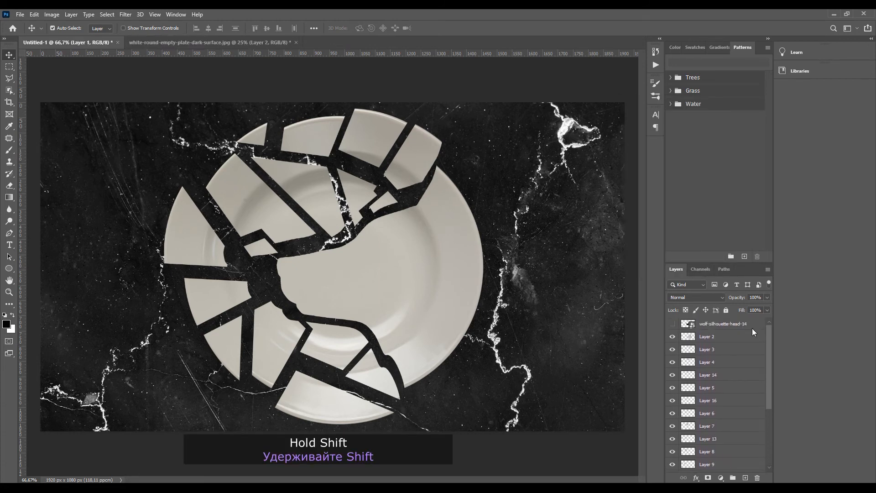
left_click(726, 339, "shift")
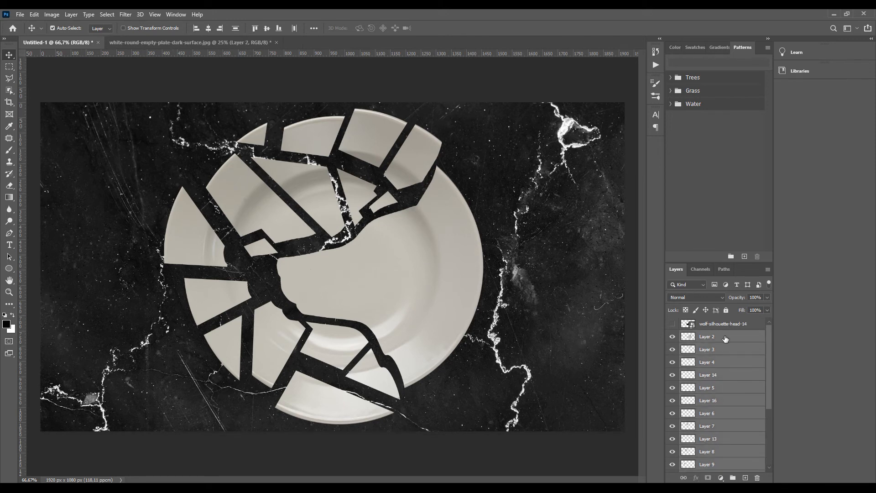
key("ctrl+g")
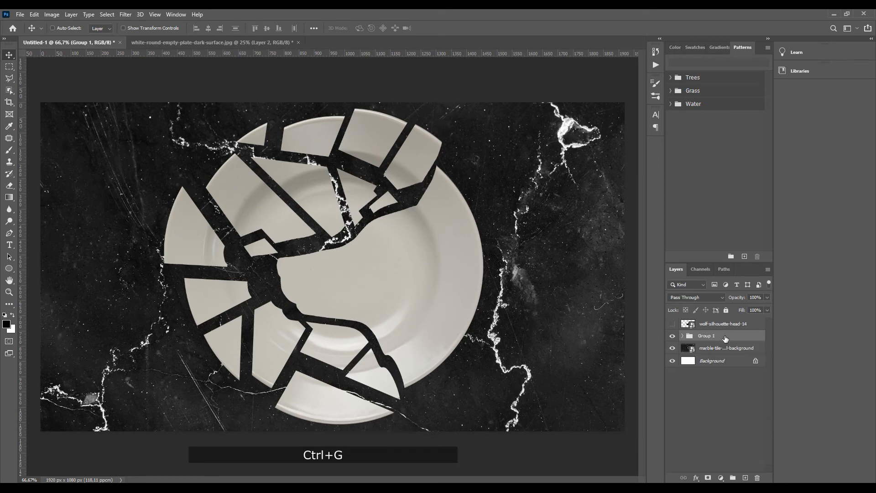
double_click(702, 337)
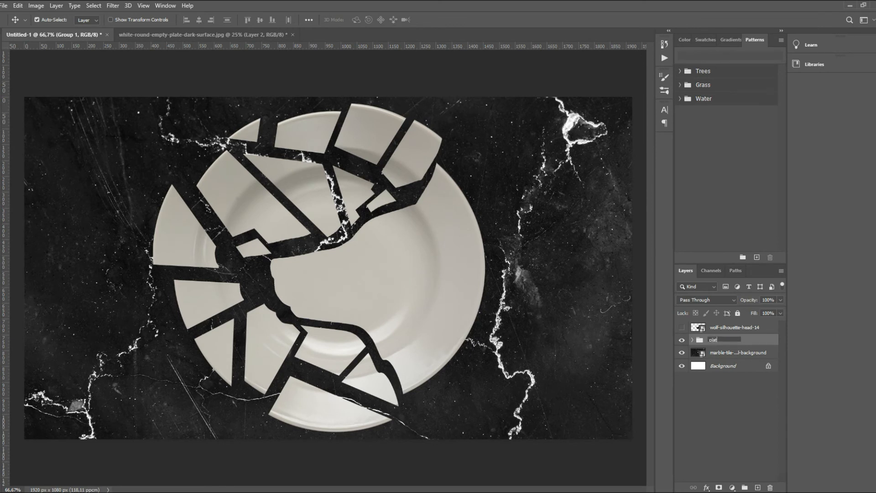
key("Return")
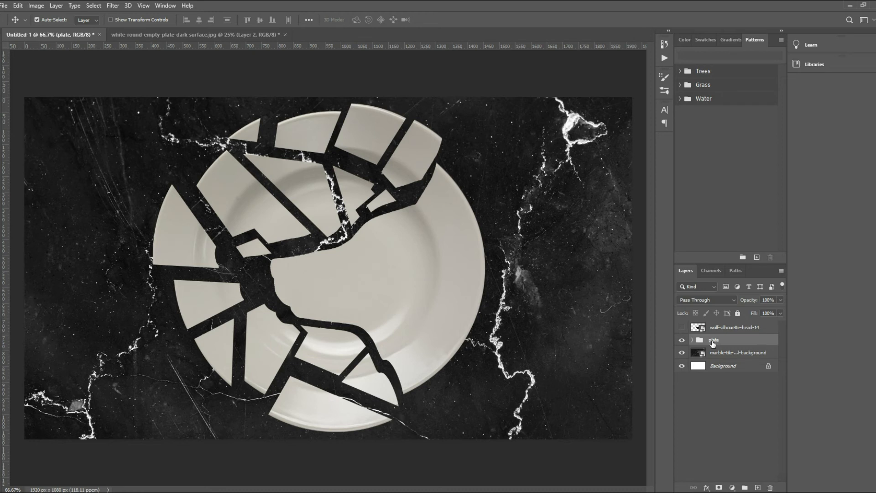
- Open the blending options of the plate group and enable a Drop Shadow effect
left_click(720, 342)
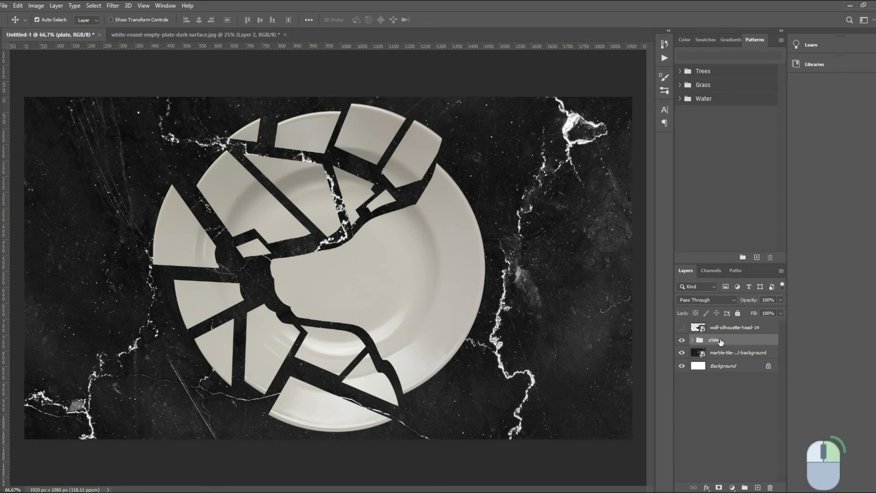
right_click(739, 341)
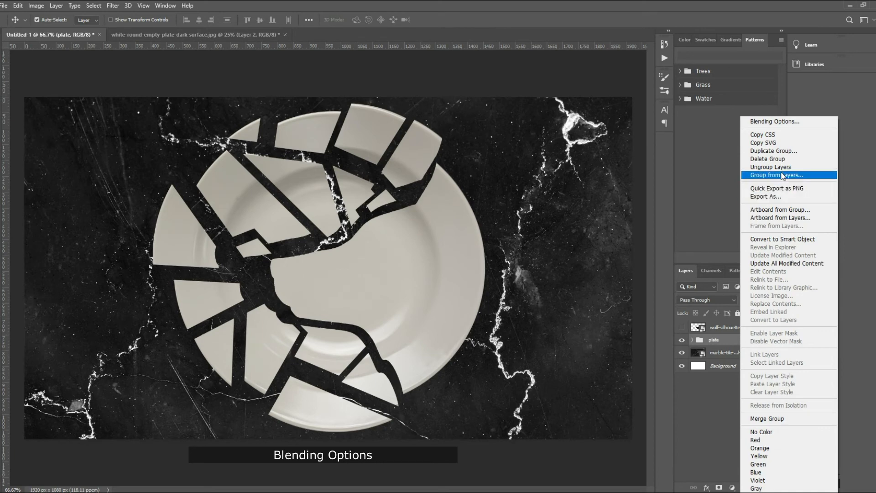
left_click(778, 123)
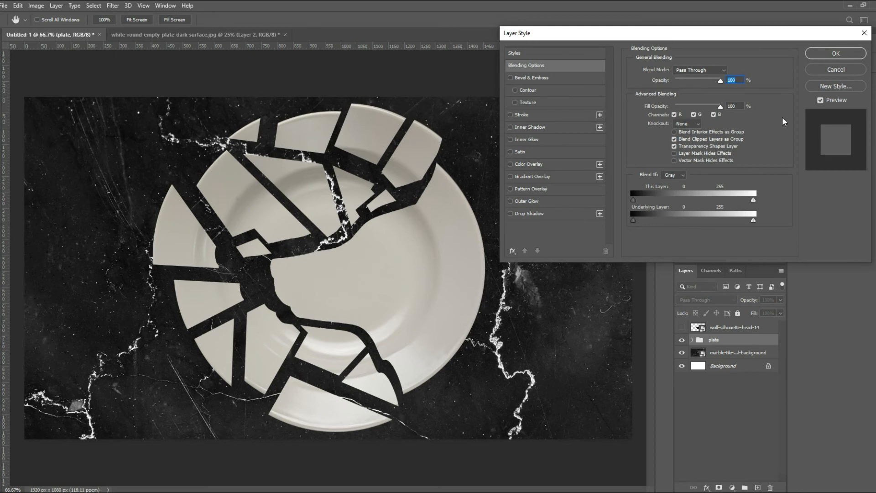
left_click_drag(760, 37, 769, 66)
left_click(537, 245)
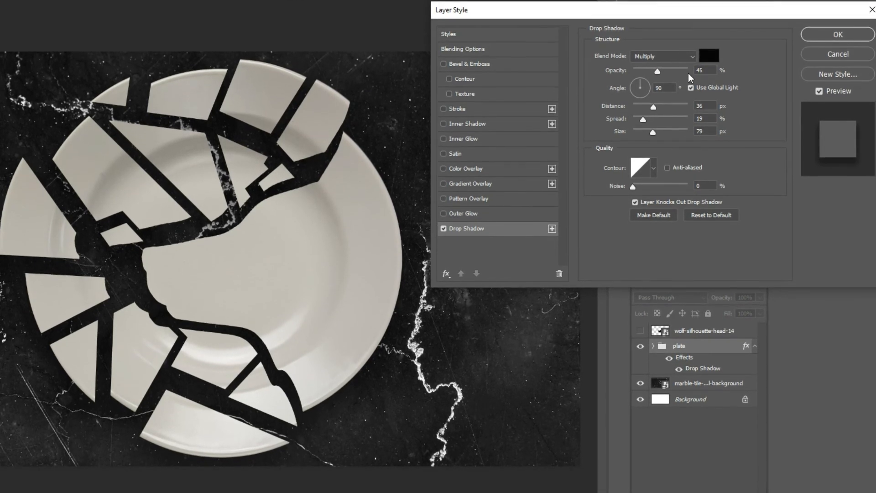
- Set the drop shadow to angle 30°, distance 12 px, spread 0% and size 32 px, and apply it
type("30")
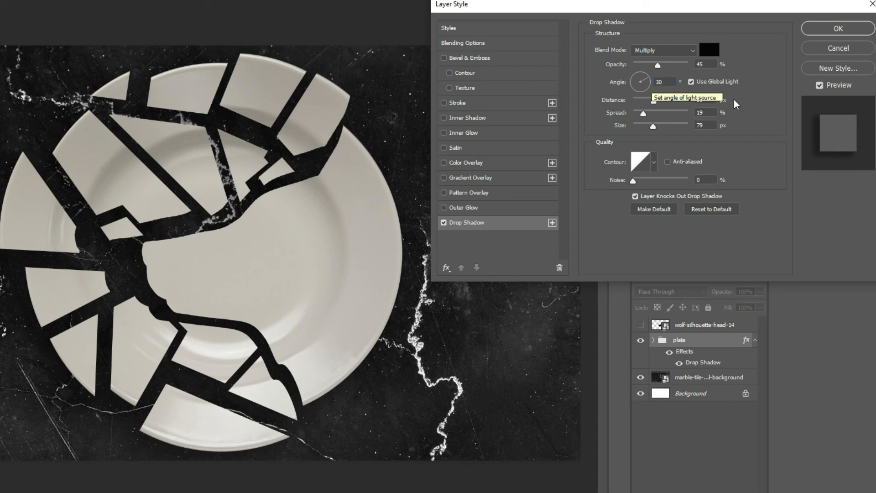
left_click(759, 96)
left_click_drag(656, 100, 644, 128)
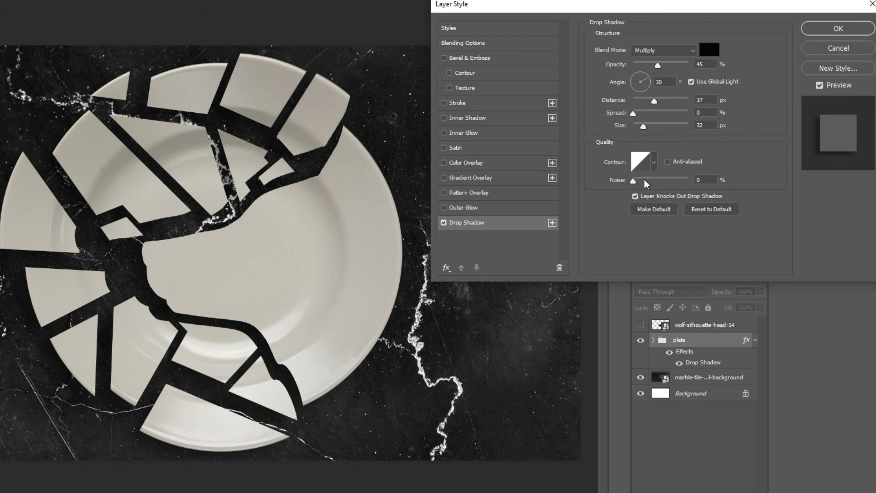
left_click_drag(655, 102, 641, 101)
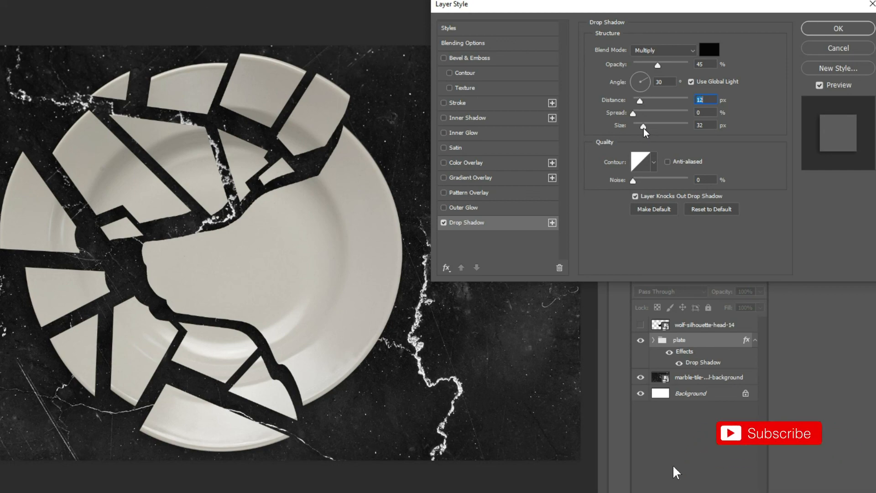
left_click(835, 29)
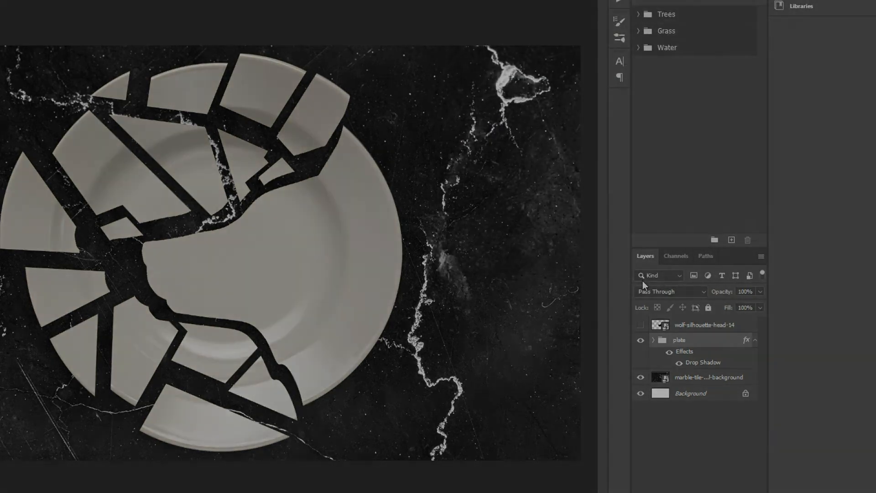